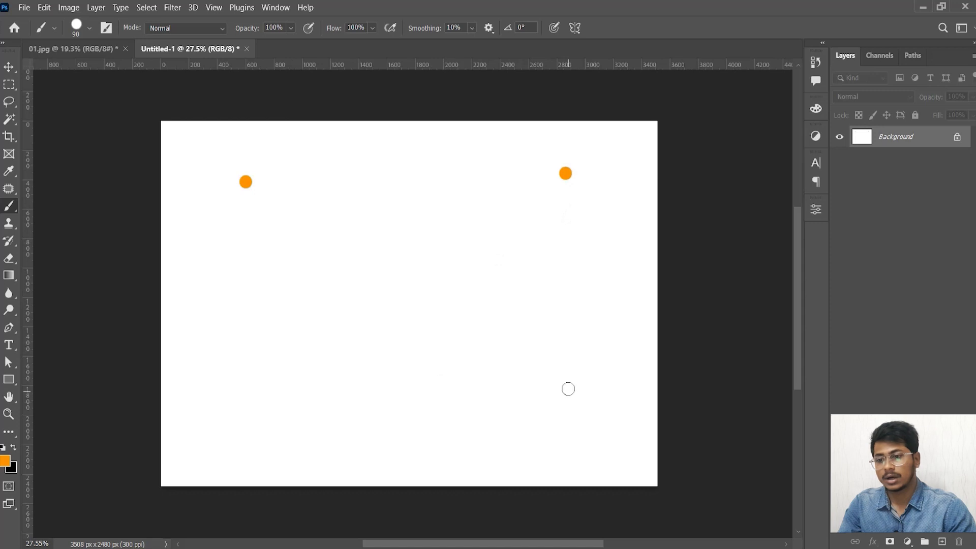
Step: Paint single orange dots near the canvas's lower-right and lower-left corners with the Brush tool
{"action": "left_click", "coordinate": [561, 380]}
{"action": "left_click", "coordinate": [258, 384]}
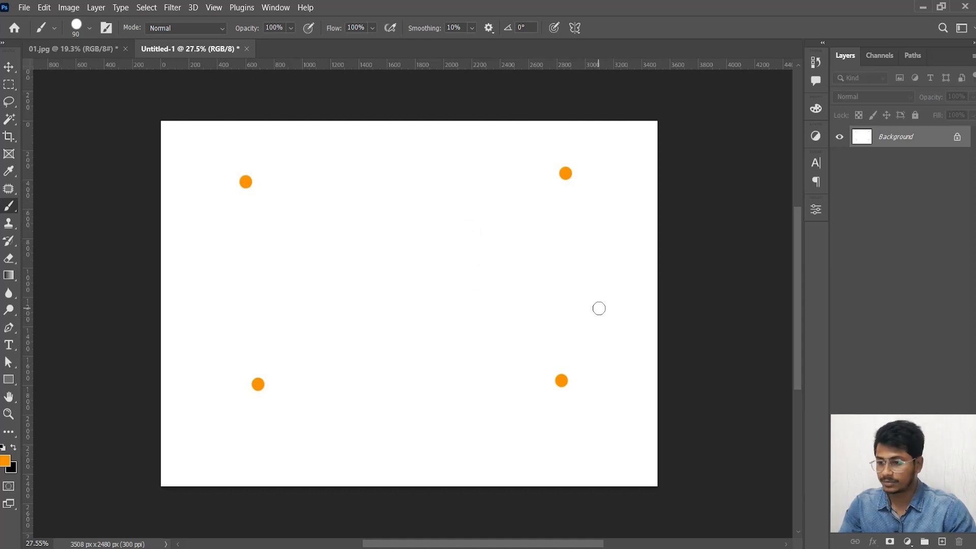
Step: Try a straight, nearly horizontal orange brush line across the upper canvas by joining two points, and undo it
{"action": "left_click", "coordinate": [204, 228]}
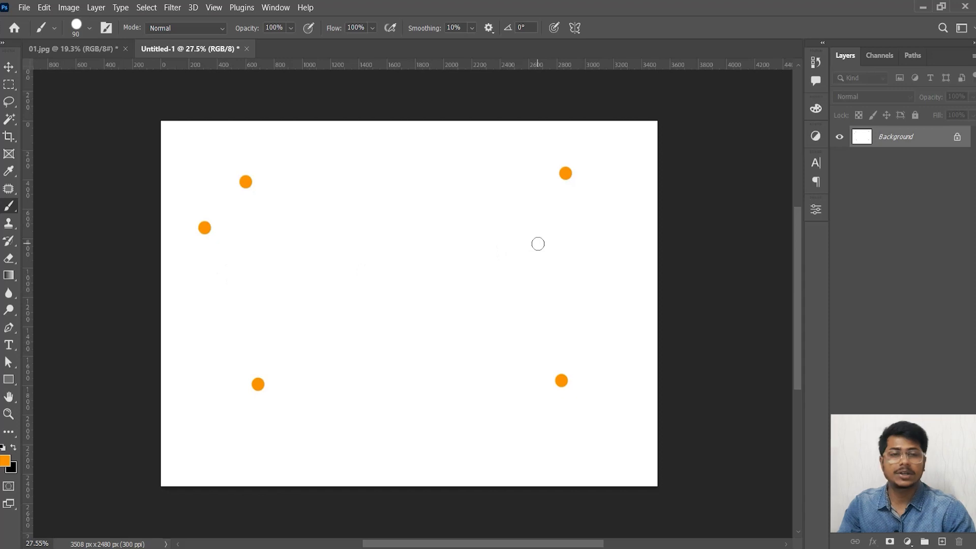
{"action": "left_click", "coordinate": [594, 222], "text": "shift"}
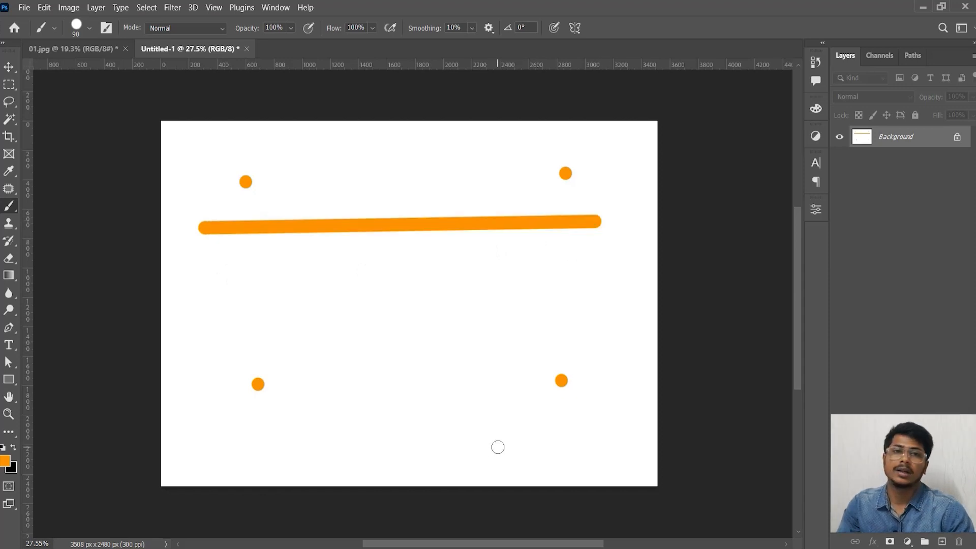
{"action": "key", "text": "ctrl+z"}
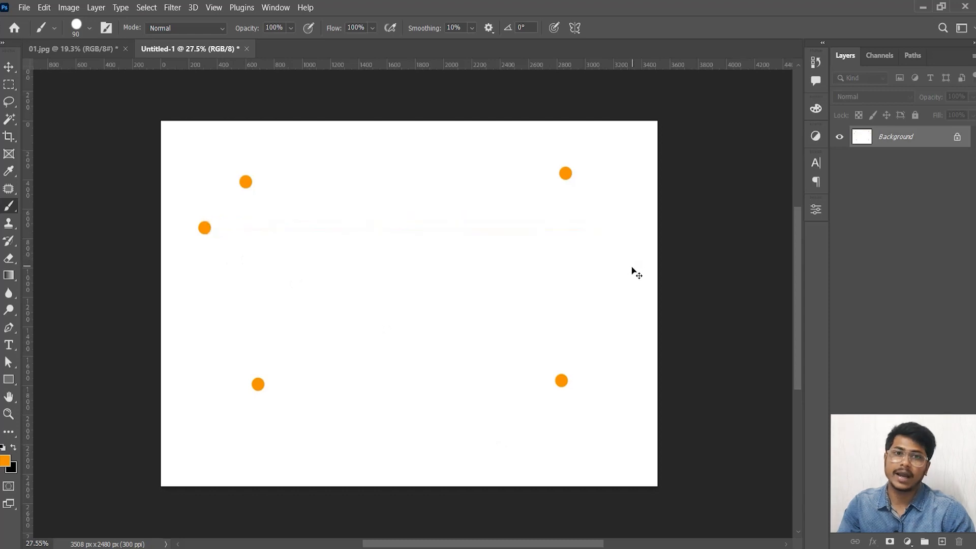
{"action": "key", "text": "ctrl+z"}
Step: Try a straight orange brush line from the canvas's top centre to its lower right, and undo the line
{"action": "left_click", "coordinate": [418, 152]}
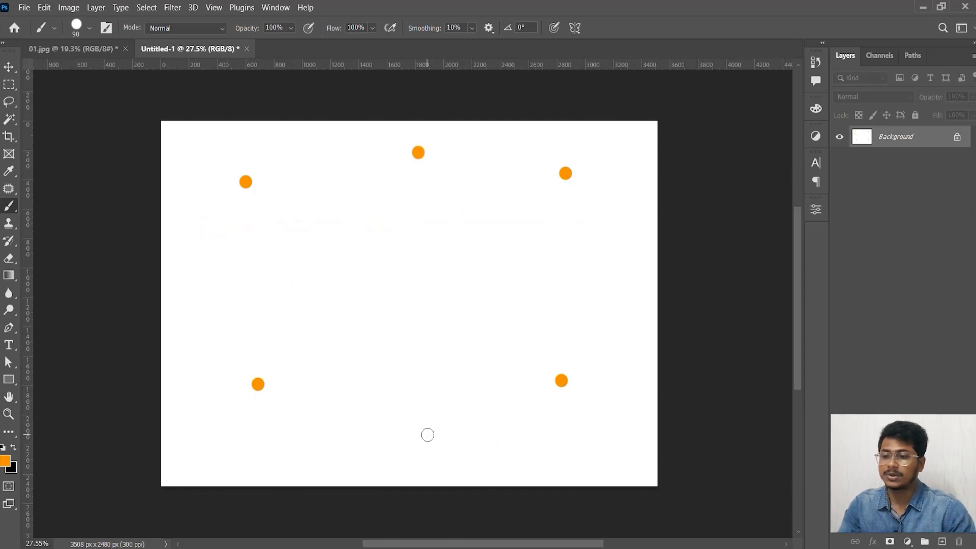
{"action": "left_click", "coordinate": [519, 437], "text": "shift"}
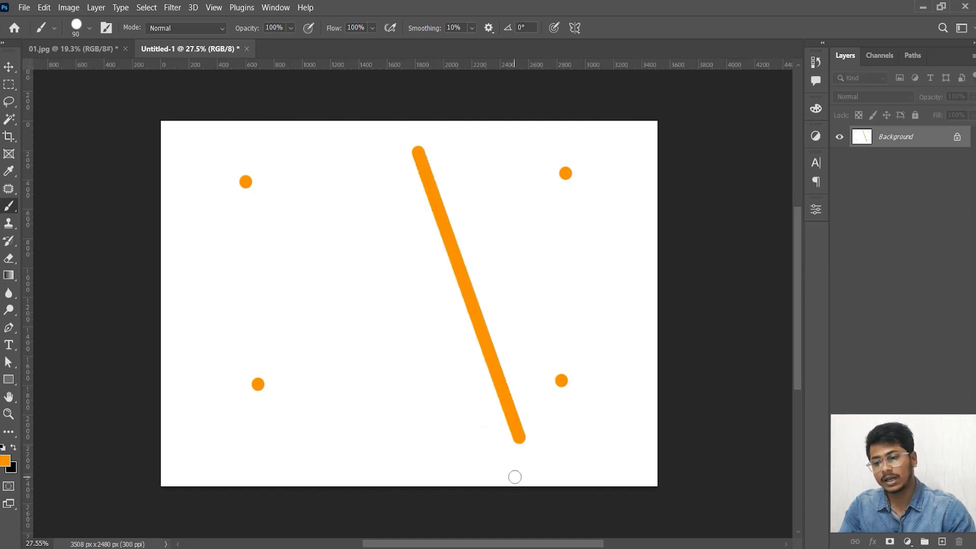
{"action": "key", "text": "ctrl+z"}
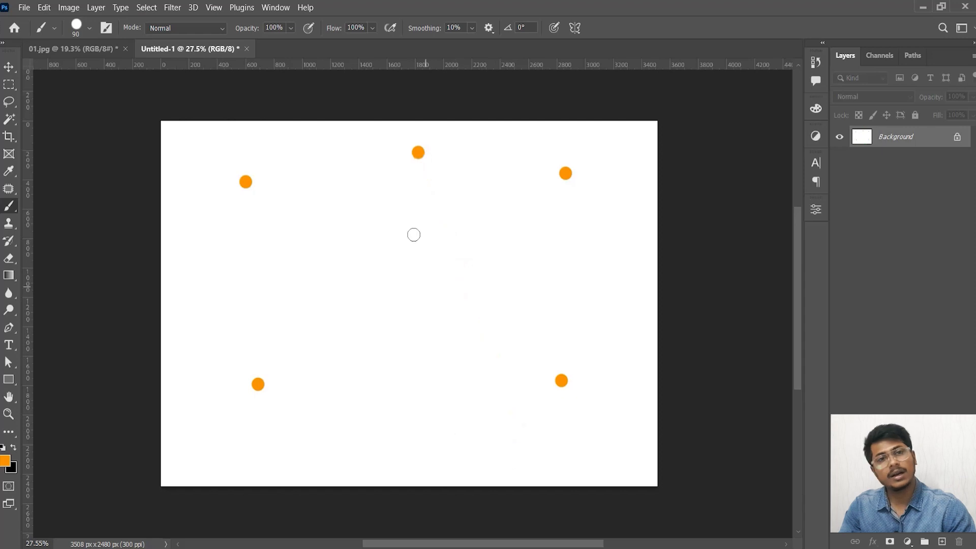
Step: Try a freehand orange stroke from the top-centre dot to the lower right, and undo the stroke and the dot
{"action": "left_click_drag", "start_coordinate": [422, 155], "coordinate": [479, 308]}
{"action": "left_click_drag", "start_coordinate": [512, 385], "coordinate": [537, 439]}
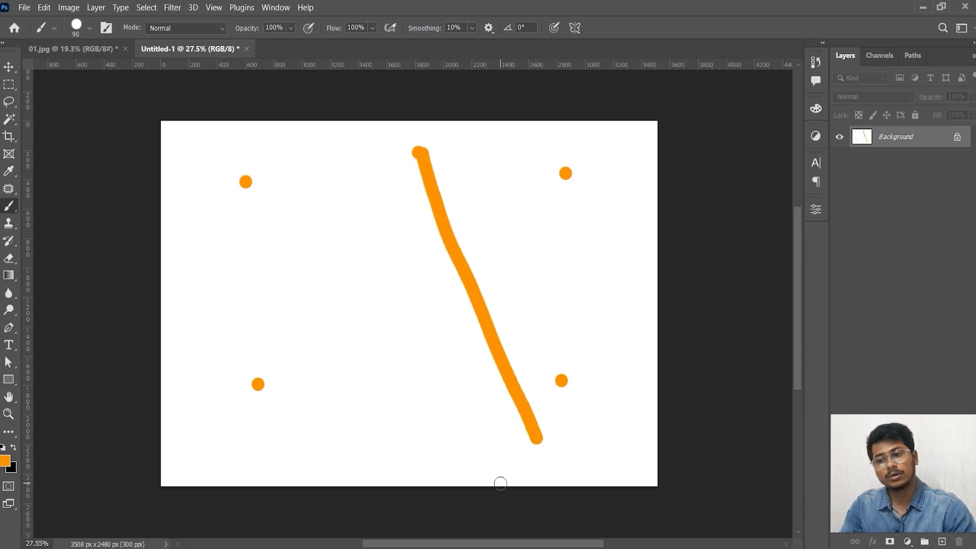
{"action": "key", "text": "ctrl+z"}
{"action": "key", "text": "ctrl+z"}
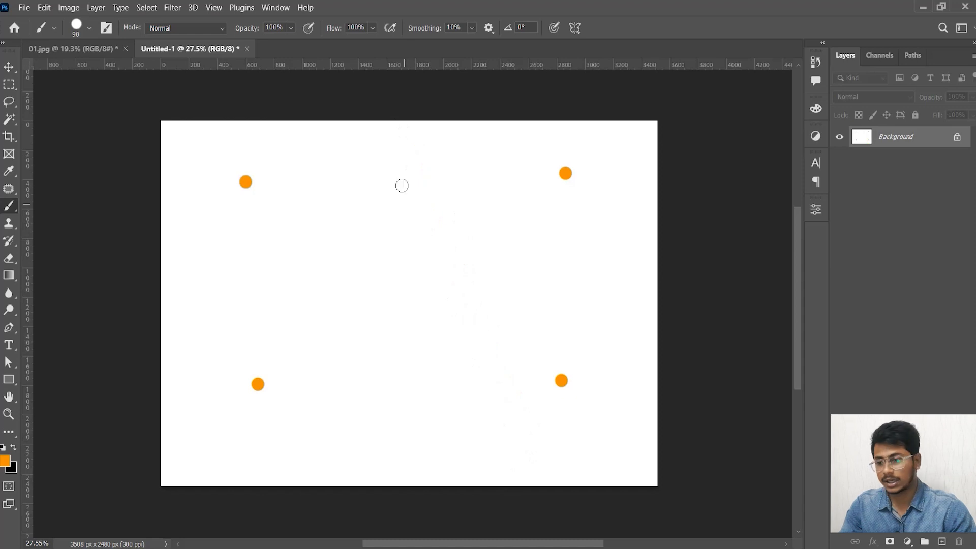
Step: Try a straight orange brush line from the canvas's top centre to its lower left, and undo it
{"action": "left_click", "coordinate": [407, 160]}
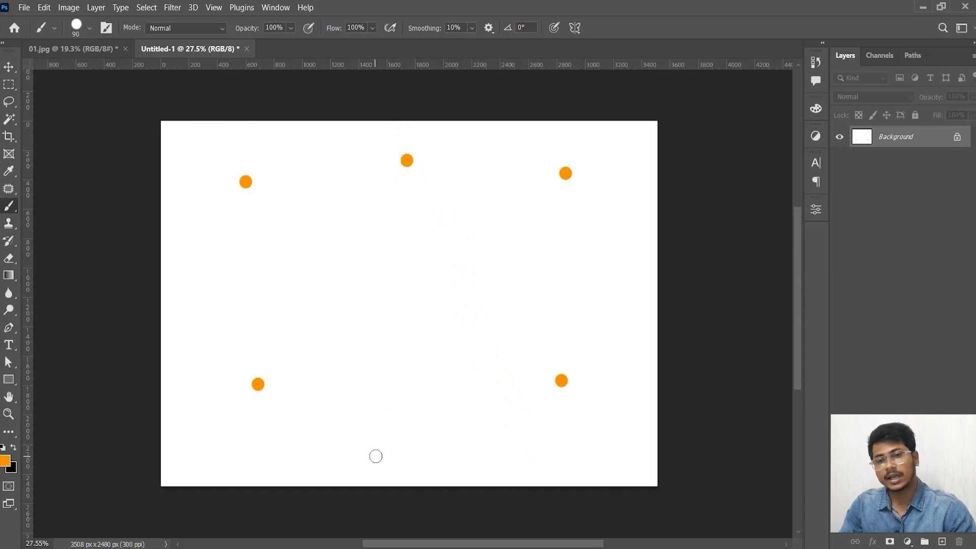
{"action": "left_click", "coordinate": [328, 447], "text": "shift"}
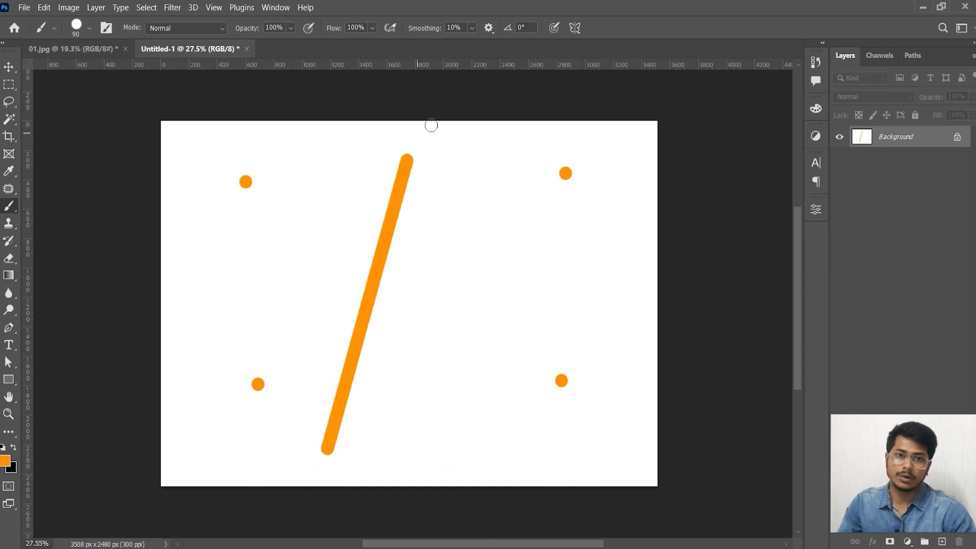
{"action": "key", "text": "ctrl+z"}
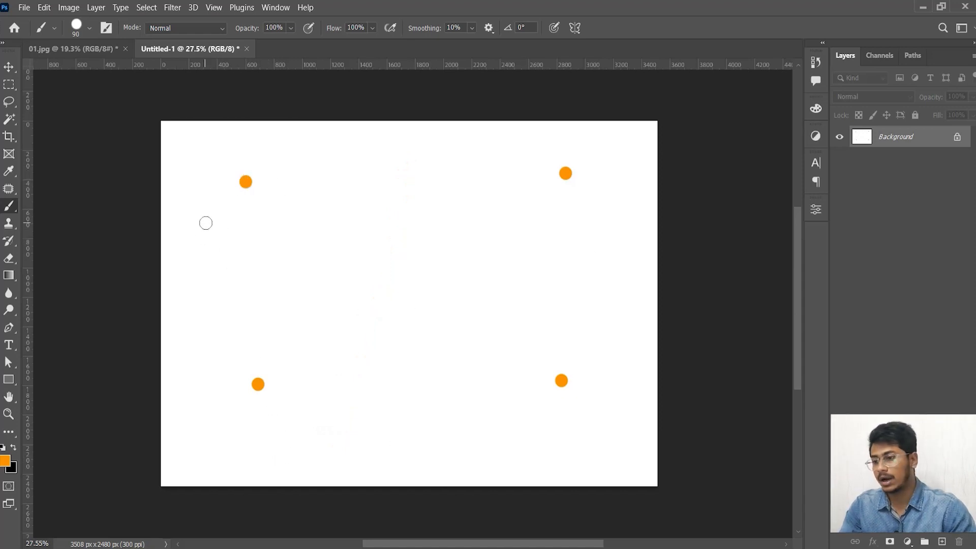
Step: Paint a large orange diamond outline from connected straight brush lines between the four corner dots
{"action": "left_click", "coordinate": [200, 263]}
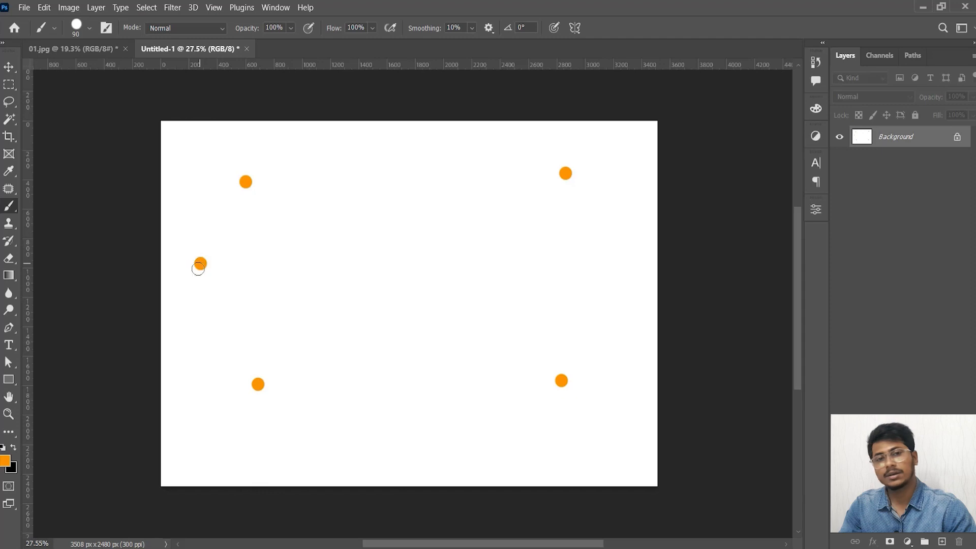
{"action": "left_click", "coordinate": [429, 152], "text": "shift"}
{"action": "left_click", "coordinate": [613, 268], "text": "shift"}
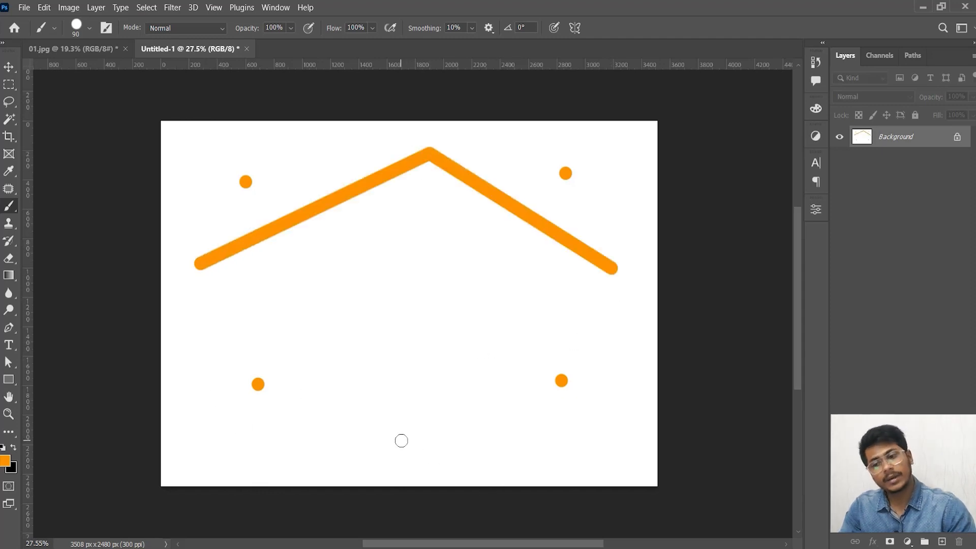
{"action": "left_click", "coordinate": [406, 444], "text": "shift"}
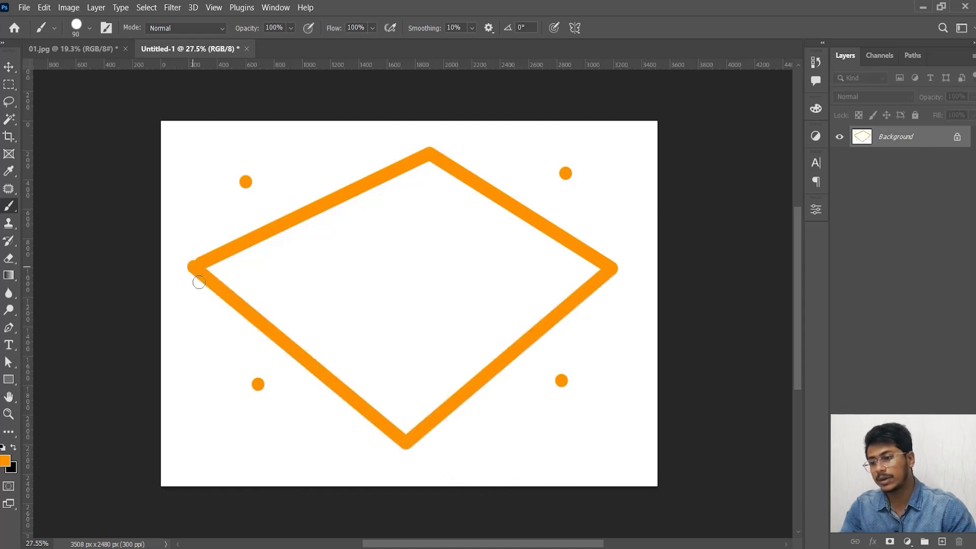
{"action": "left_click", "coordinate": [197, 267], "text": "shift"}
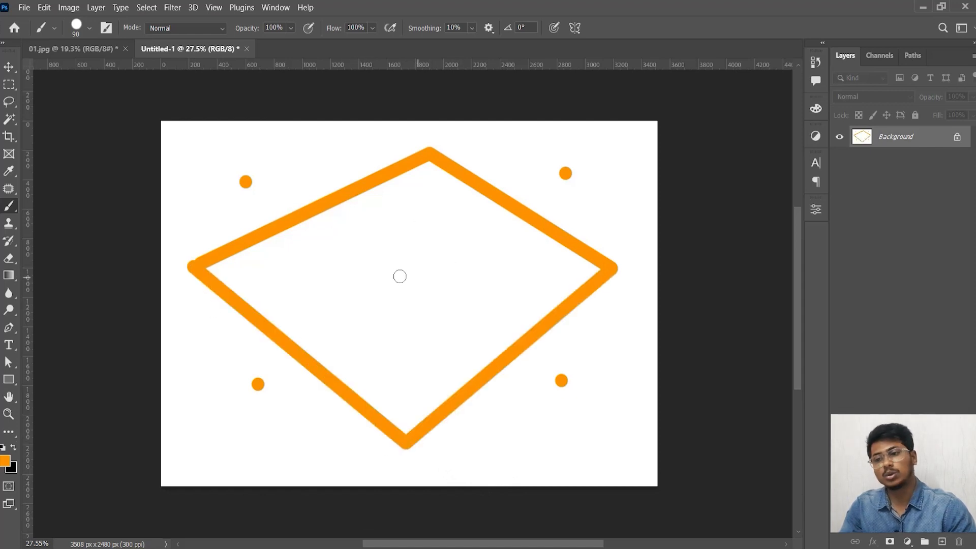
Step: Connect a point in the middle of the diamond to its four corners with straight orange brush lines
{"action": "left_click", "coordinate": [386, 277], "text": "shift"}
{"action": "left_click", "coordinate": [431, 152], "text": "shift"}
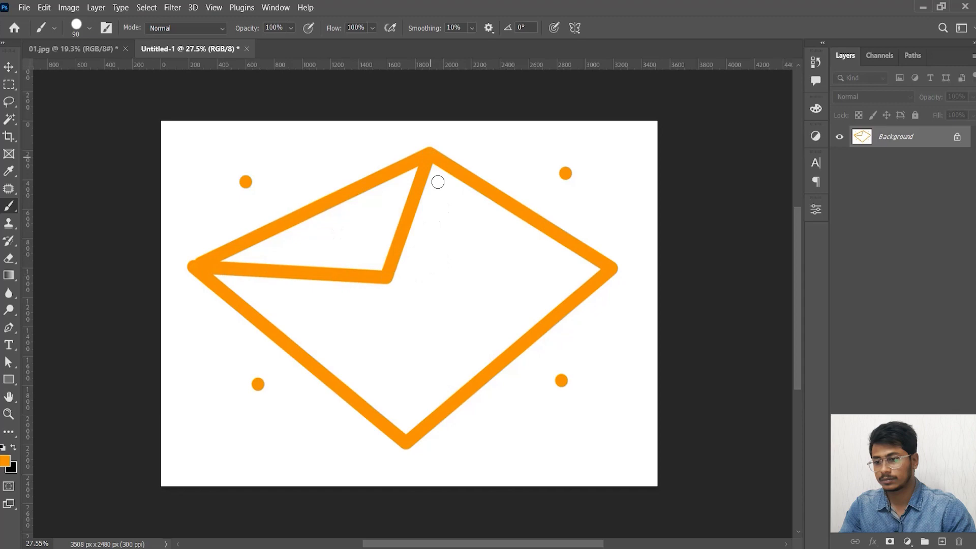
{"action": "left_click", "coordinate": [608, 273], "text": "shift"}
{"action": "key", "text": "ctrl+z"}
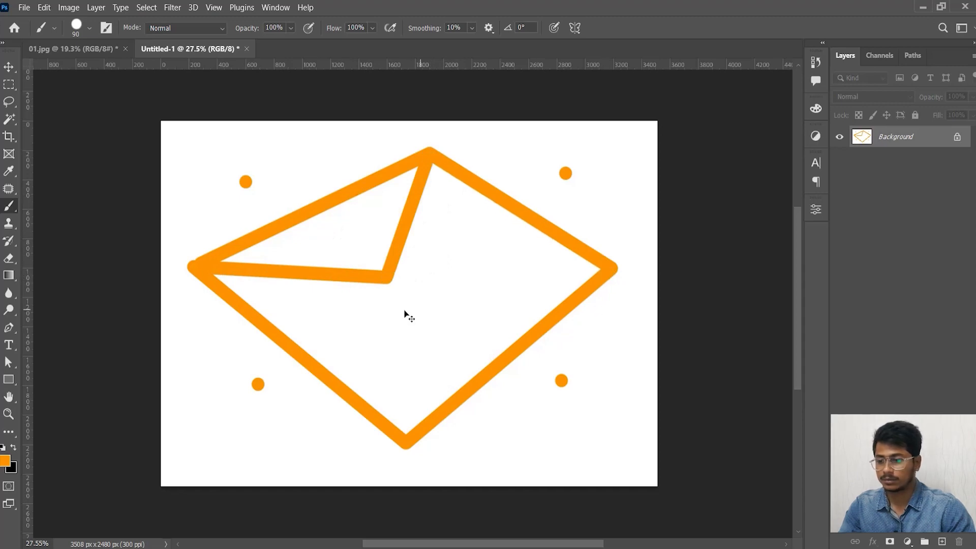
{"action": "left_click", "coordinate": [405, 440], "text": "shift"}
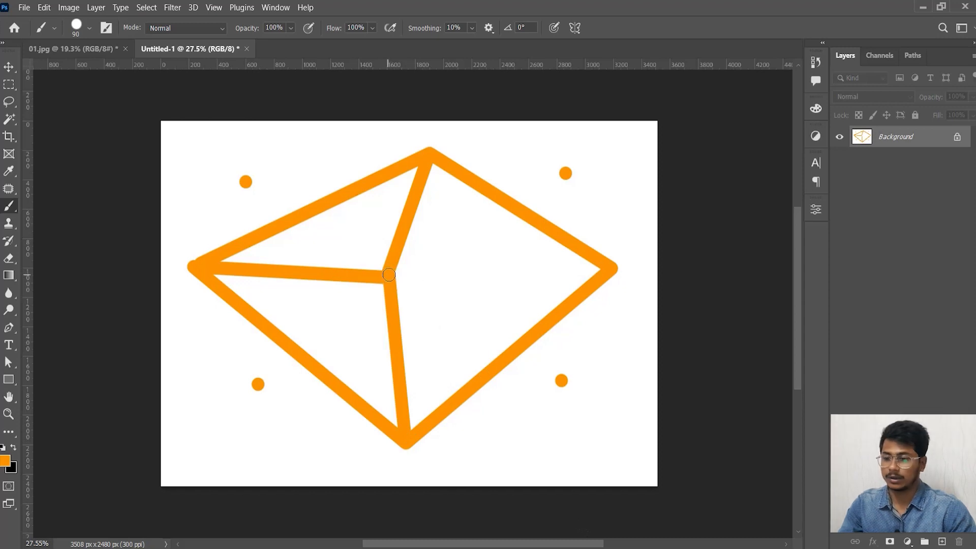
{"action": "left_click", "coordinate": [611, 269], "text": "shift"}
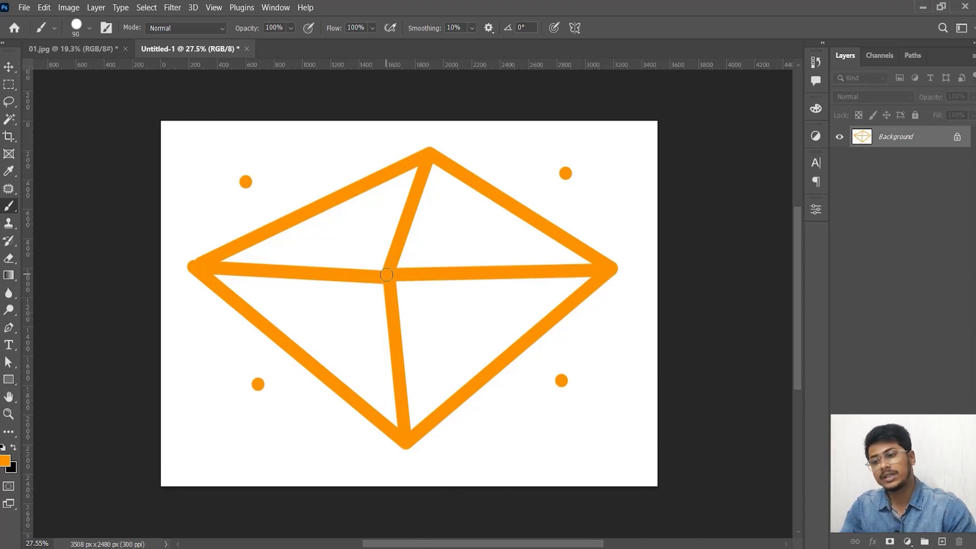
Step: Paint a straight line between the diamond's centre point and its lower-right edge, redoing it once
{"action": "left_click", "coordinate": [492, 374], "text": "shift"}
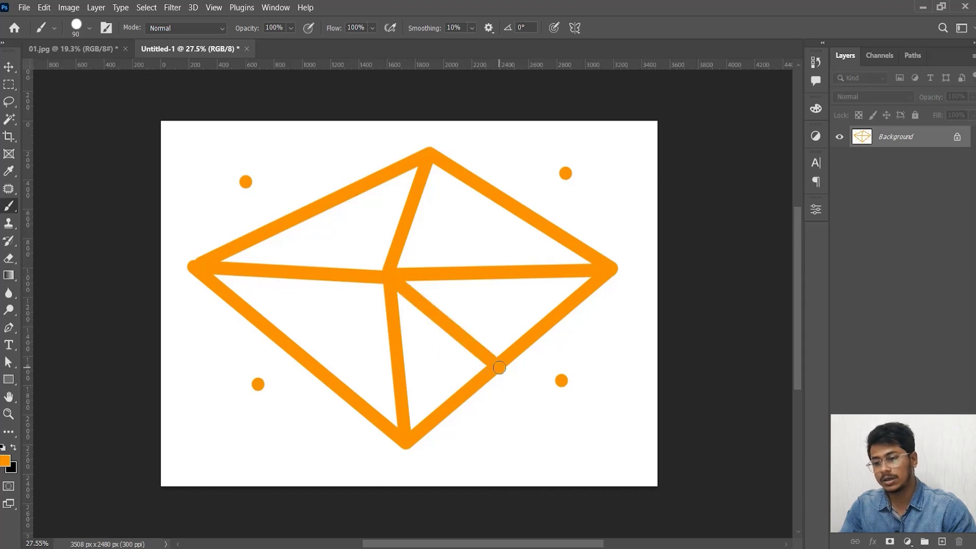
{"action": "key", "text": "ctrl+z"}
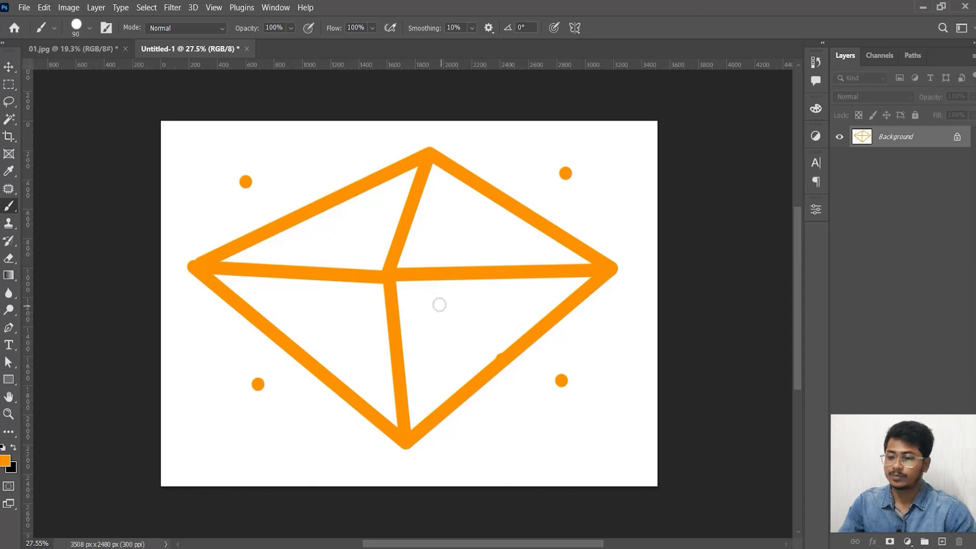
{"action": "left_click", "coordinate": [398, 277], "text": "shift"}
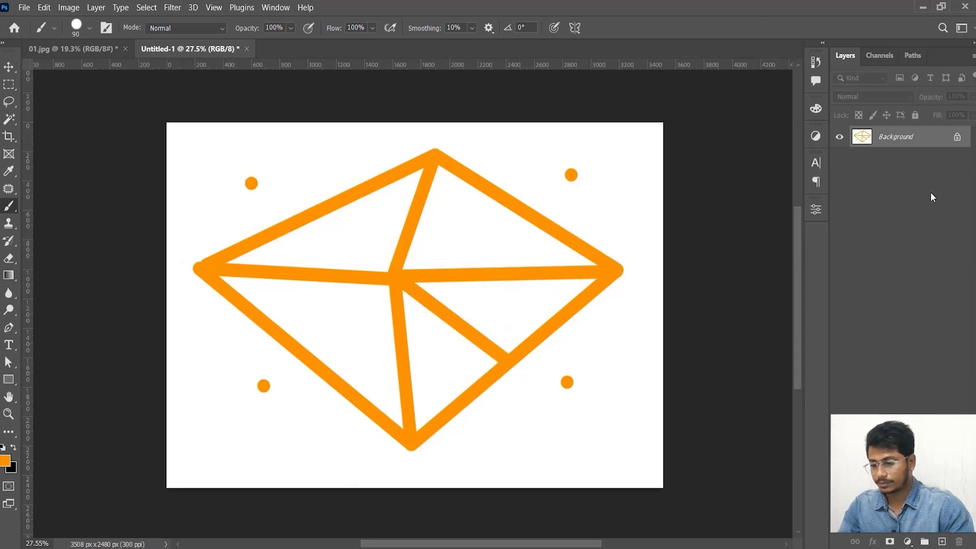
Step: Fill the Background layer with black and then with orange, covering the drawing
{"action": "key", "text": "x"}
{"action": "key", "text": "alt+BackSpace"}
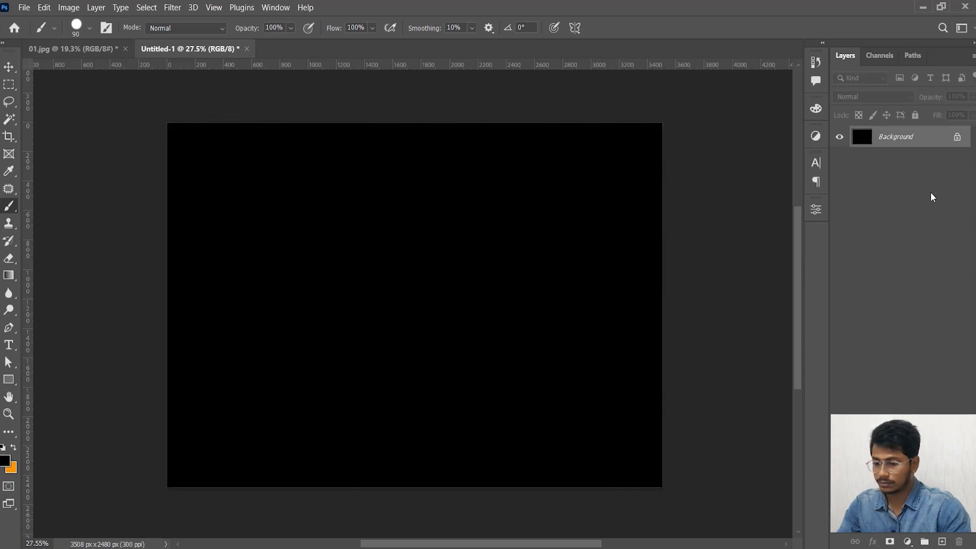
{"action": "key", "text": "ctrl+BackSpace"}
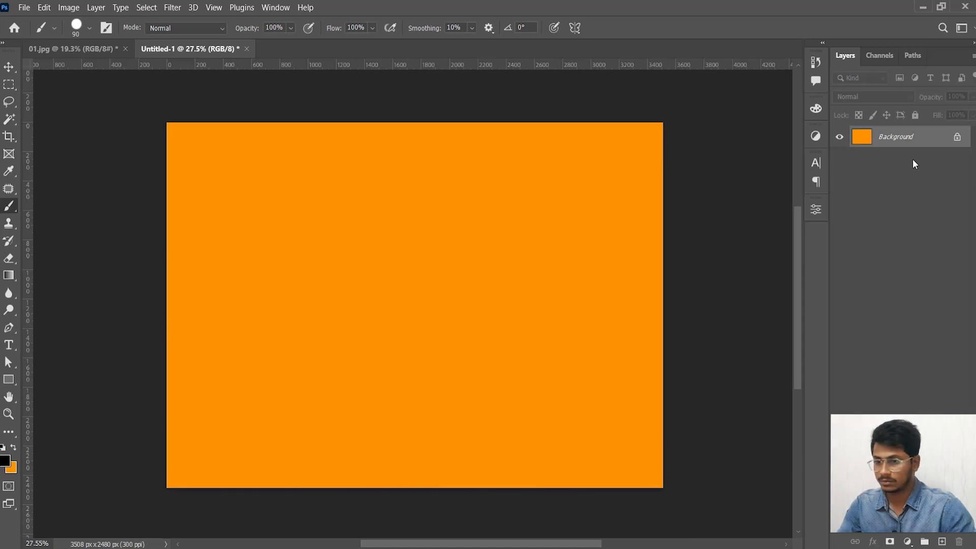
Step: Set the background colour to white, sample the canvas's orange as the foreground colour, and return to the Brush tool
{"action": "key", "text": "x"}
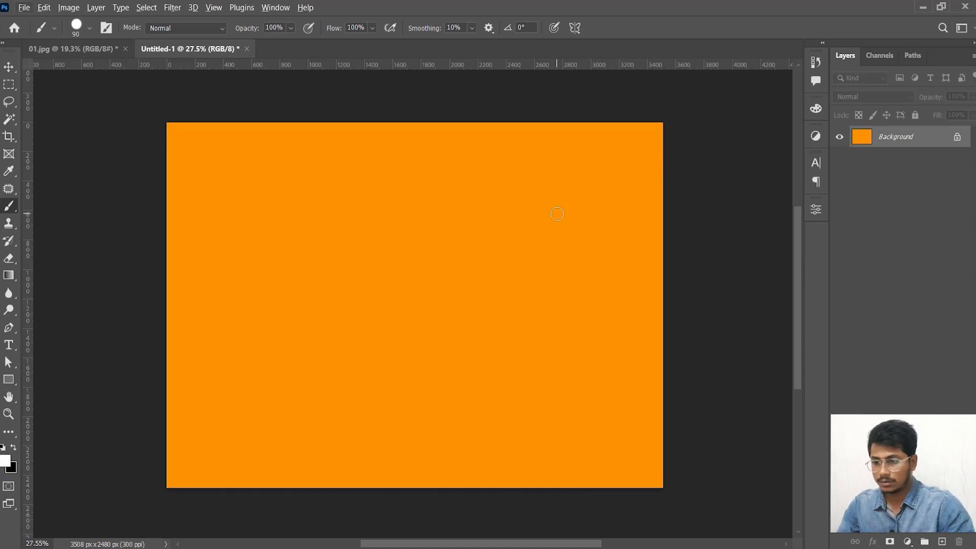
{"action": "key", "text": "i"}
{"action": "key", "text": "alt+i"}
{"action": "key", "text": "Escape"}
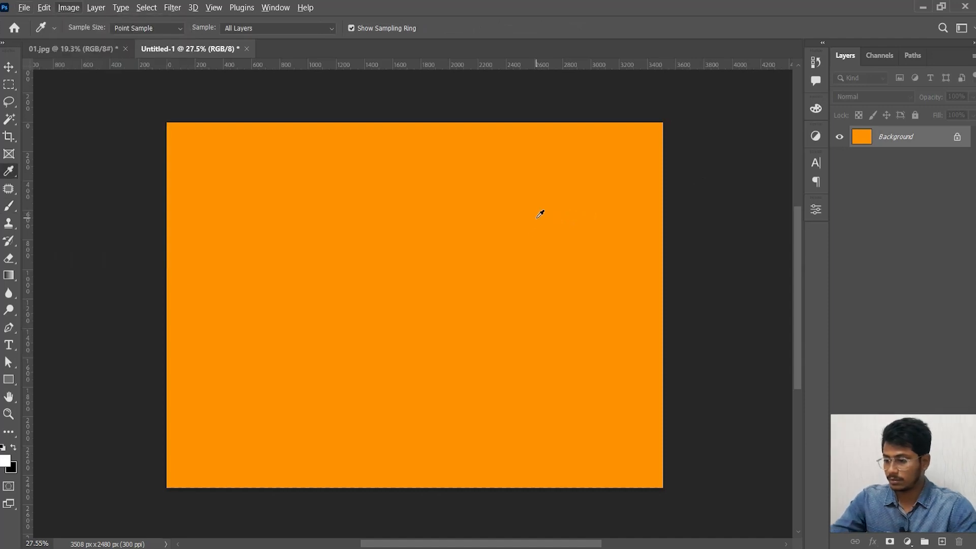
{"action": "key", "text": "b"}
{"action": "key", "text": "x"}
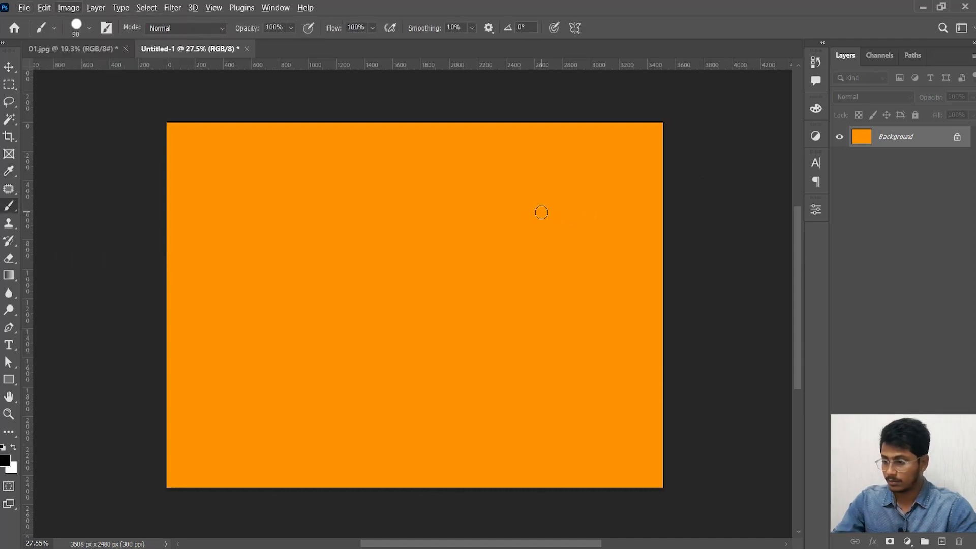
{"action": "key", "text": "i"}
{"action": "left_click", "coordinate": [542, 212]}
{"action": "key", "text": "b"}
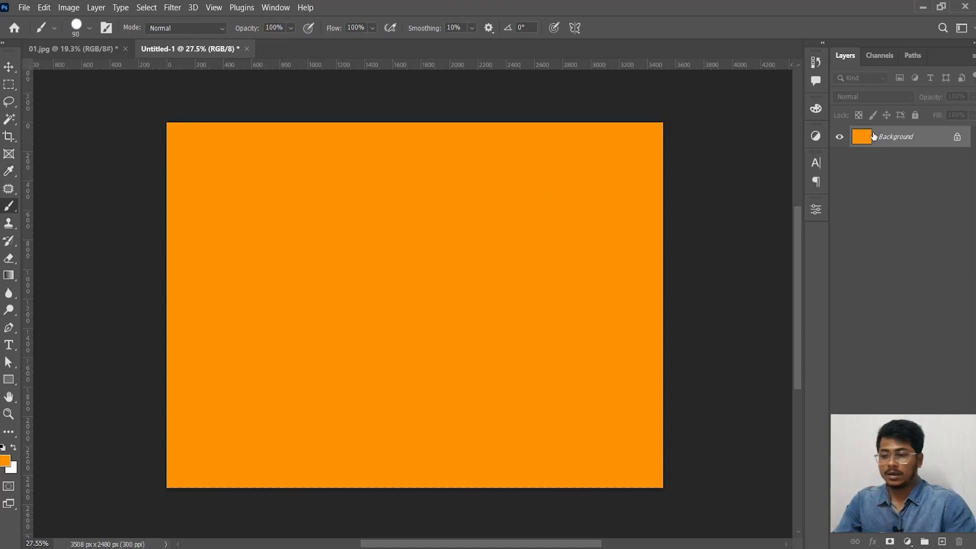
Step: Fill the Background layer with the white background colour
{"action": "key", "text": "ctrl+BackSpace"}
{"action": "scroll", "coordinate": [572, 180], "scroll_direction": "down", "scroll_amount": 1}
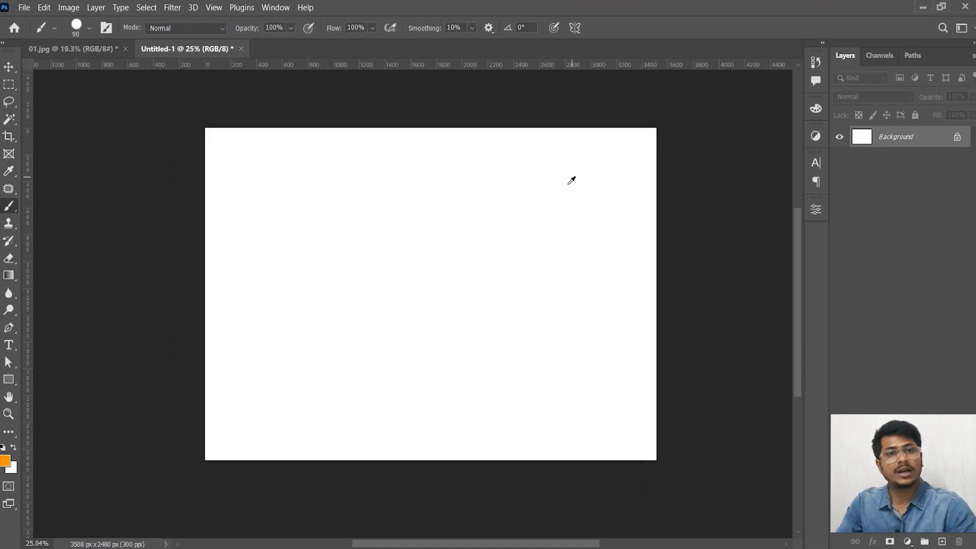
{"action": "scroll", "coordinate": [536, 200], "scroll_direction": "up", "scroll_amount": 1}
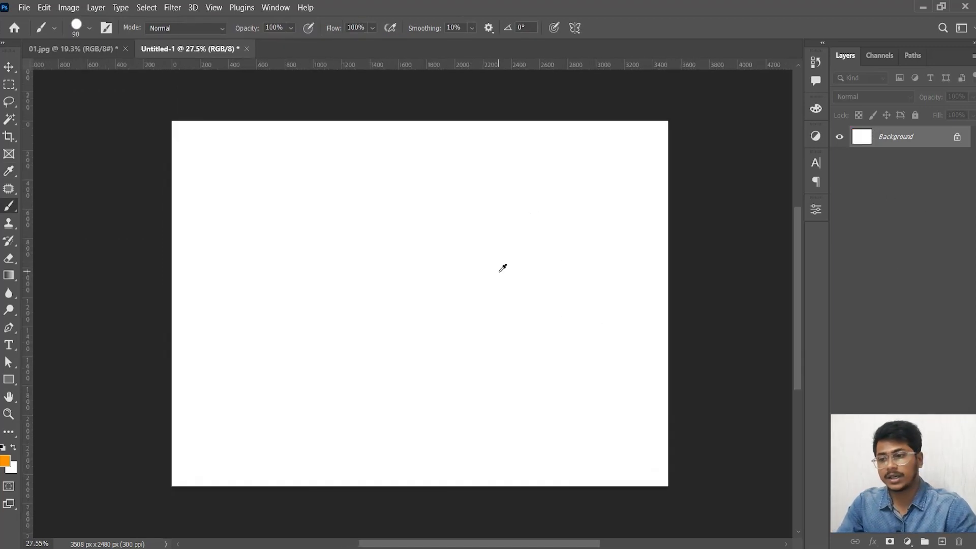
Step: Choose a light-to-dark blue gradient from the Blues presets and apply it horizontally across the Background layer, from the canvas's left edge to its right edge
{"action": "left_click", "coordinate": [9, 275]}
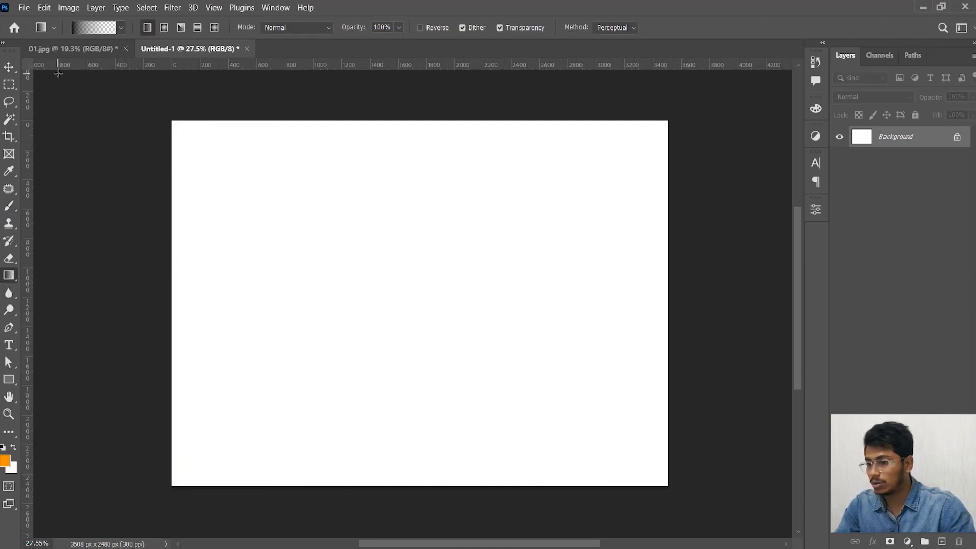
{"action": "left_click", "coordinate": [93, 28]}
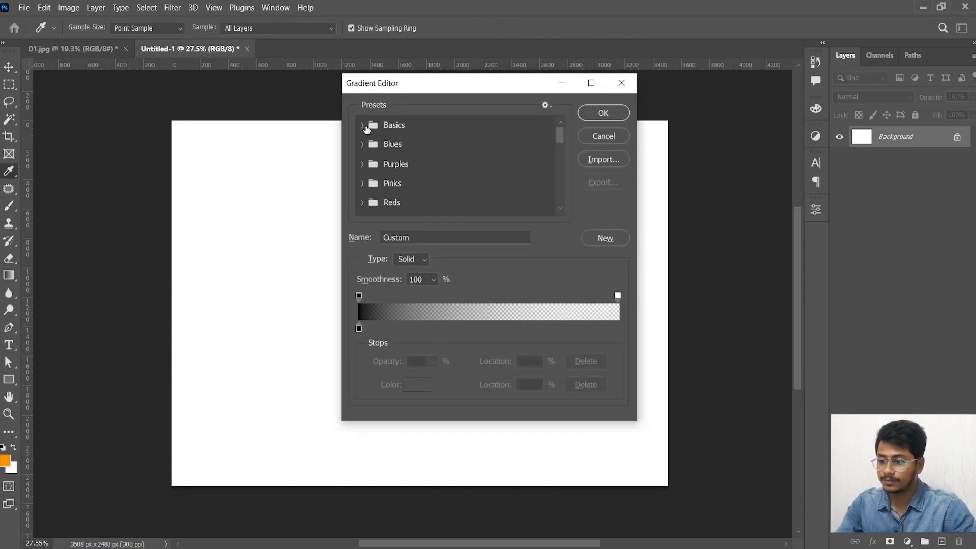
{"action": "left_click", "coordinate": [362, 145]}
{"action": "scroll", "coordinate": [510, 207], "scroll_direction": "down", "scroll_amount": 1}
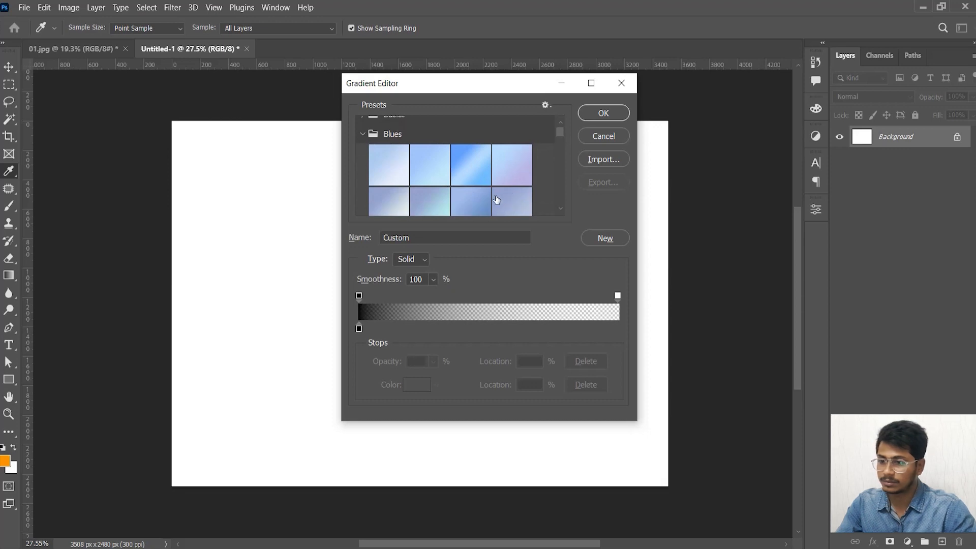
{"action": "scroll", "coordinate": [478, 174], "scroll_direction": "down", "scroll_amount": 5}
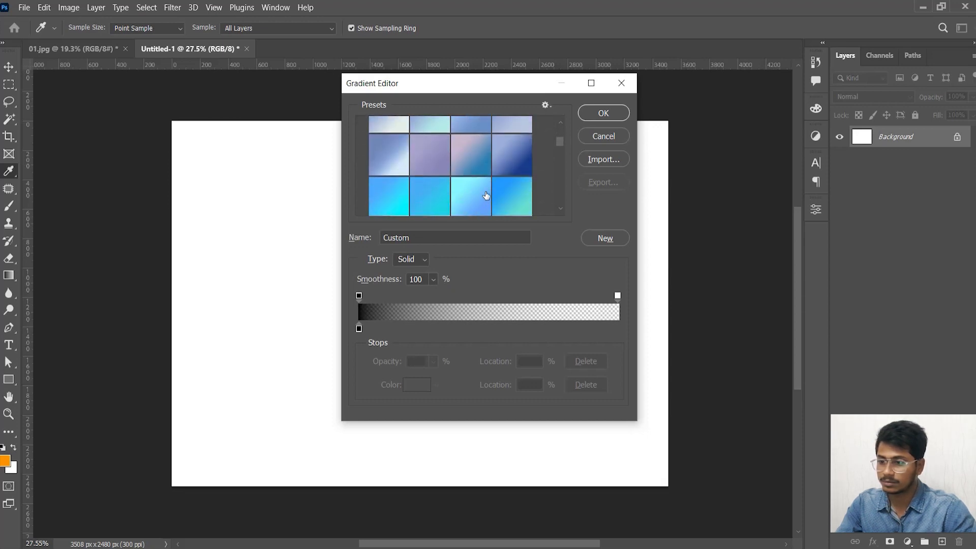
{"action": "left_click", "coordinate": [519, 127]}
{"action": "left_click", "coordinate": [603, 112]}
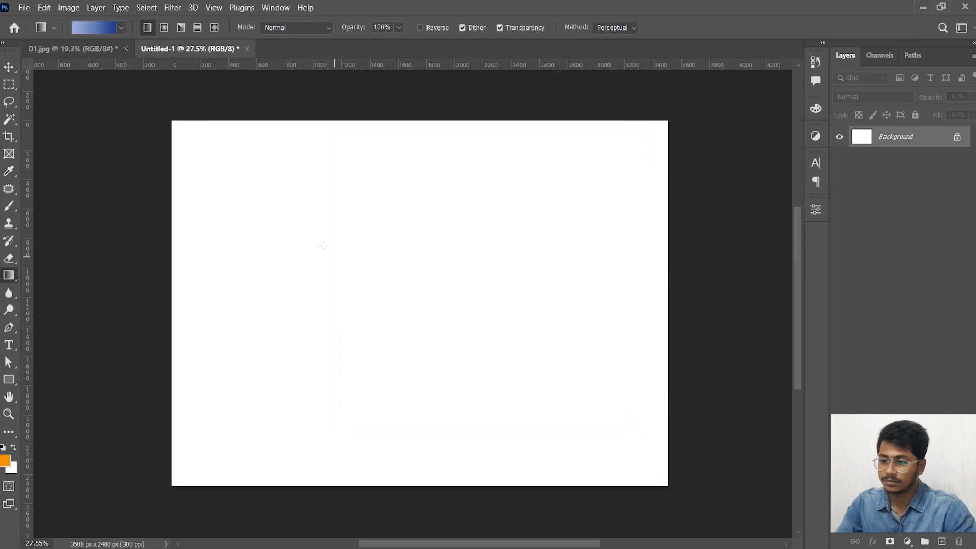
{"action": "left_click_drag", "start_coordinate": [178, 276], "coordinate": [676, 277]}
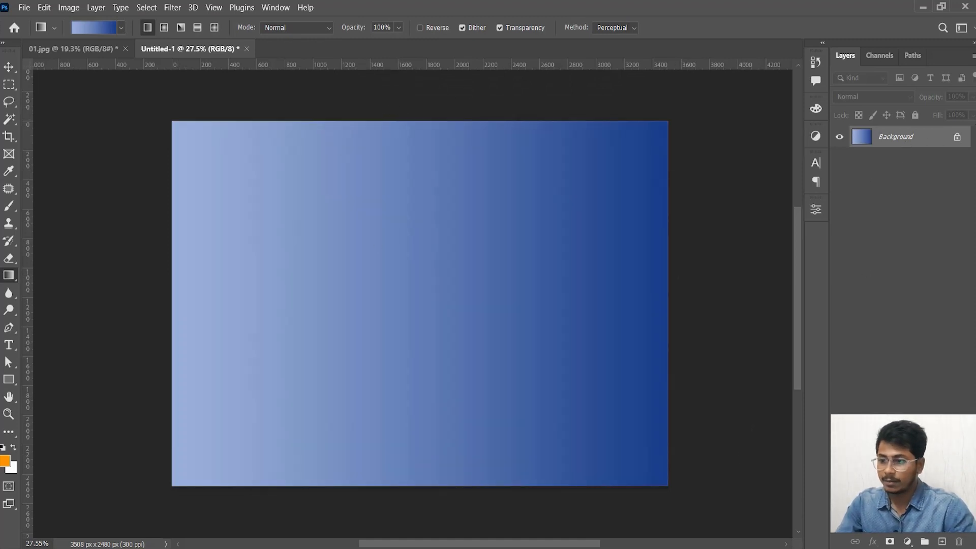
Step: Paint a straight white brush line down the middle of the gradient, from the canvas's upper edge to its lower edge
{"action": "key", "text": "b"}
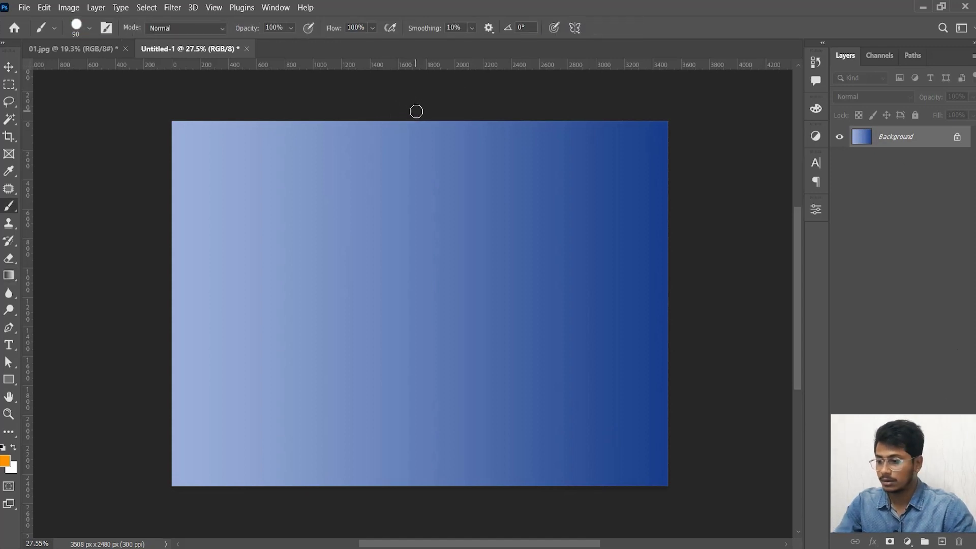
{"action": "key", "text": "c"}
{"action": "key", "text": "b"}
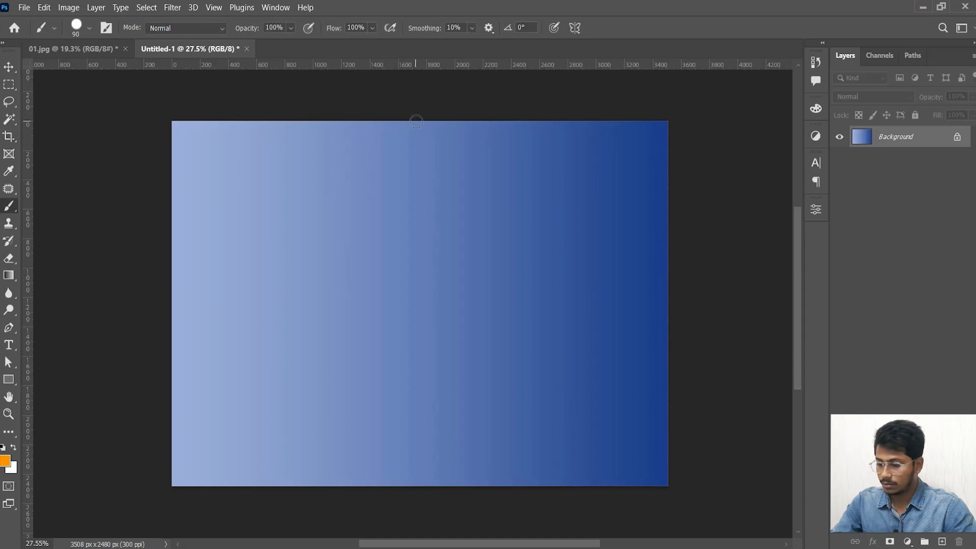
{"action": "key", "text": "x"}
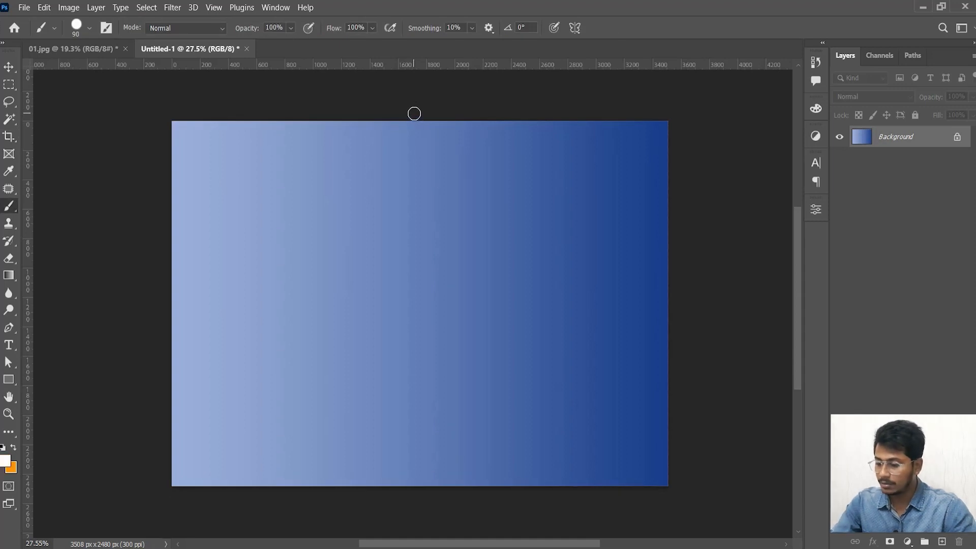
{"action": "left_click", "coordinate": [419, 114]}
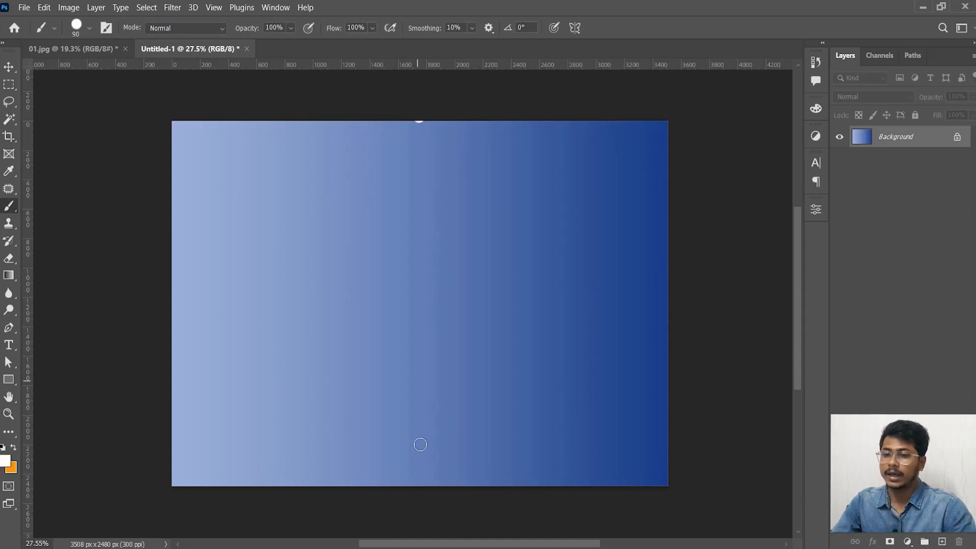
{"action": "left_click", "coordinate": [426, 493], "text": "shift"}
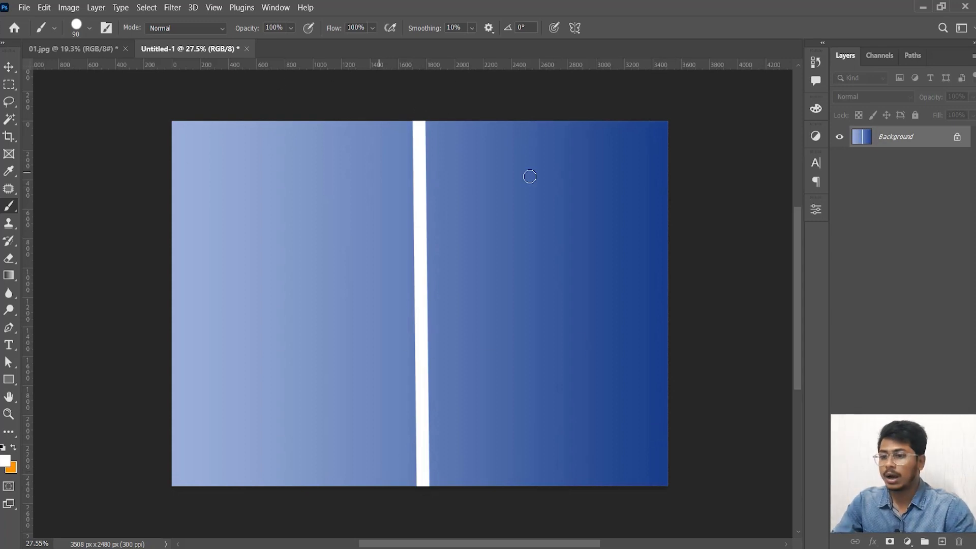
Step: In the 01.jpg photo, make orange the foreground colour for the Brush tool and add an empty layer above the Background
{"action": "left_click", "coordinate": [64, 48]}
{"action": "scroll", "coordinate": [450, 284], "scroll_direction": "down", "scroll_amount": 2}
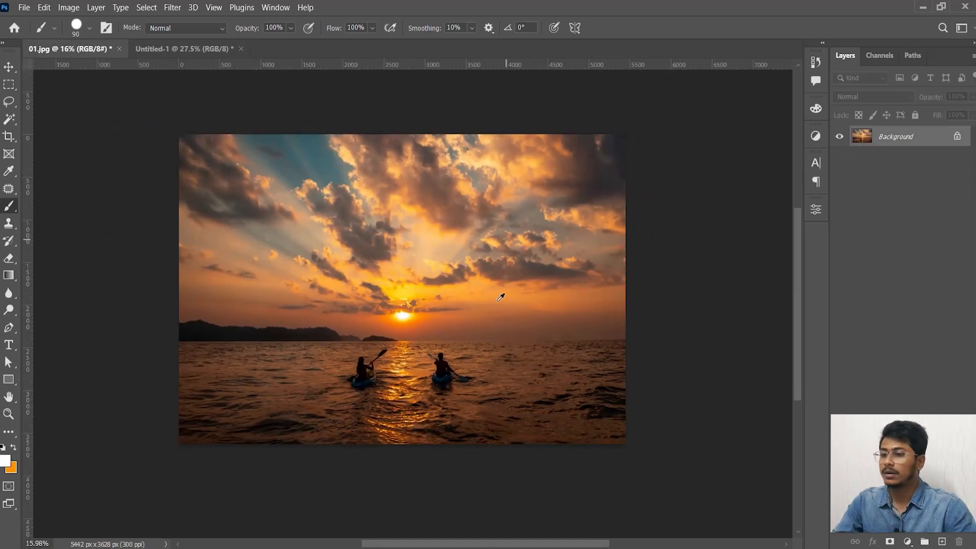
{"action": "scroll", "coordinate": [501, 297], "scroll_direction": "up", "scroll_amount": 2}
{"action": "scroll", "coordinate": [460, 345], "scroll_direction": "down", "scroll_amount": 2}
{"action": "scroll", "coordinate": [490, 283], "scroll_direction": "up", "scroll_amount": 1}
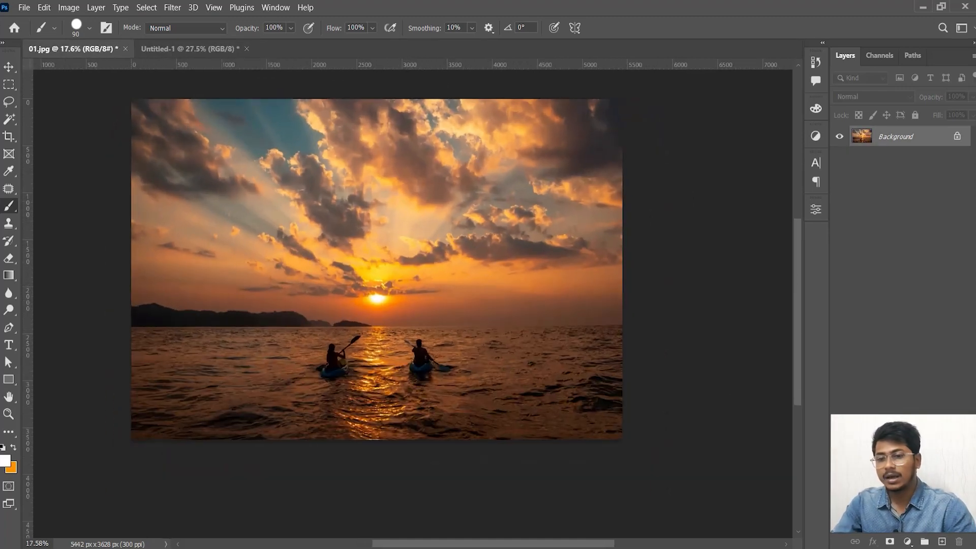
{"action": "left_click", "coordinate": [10, 275]}
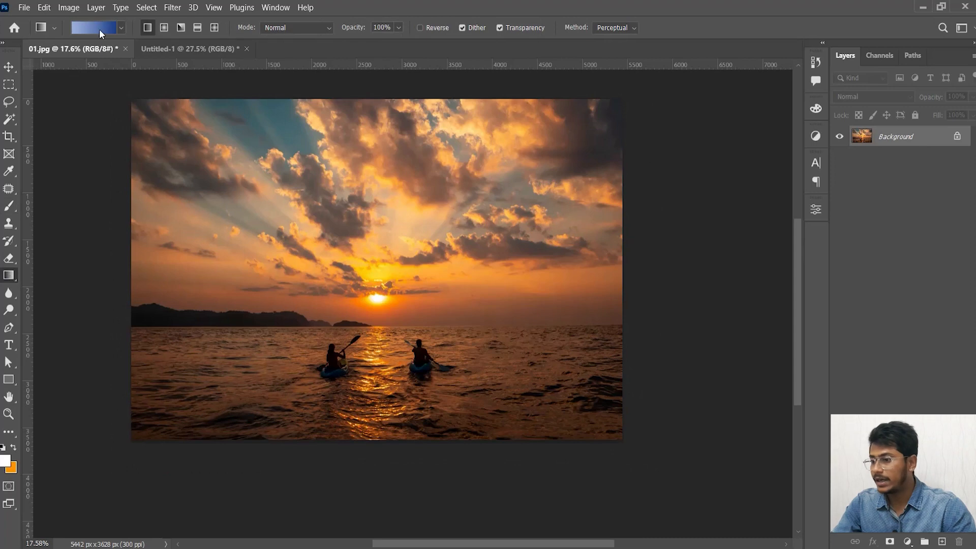
{"action": "key", "text": "b"}
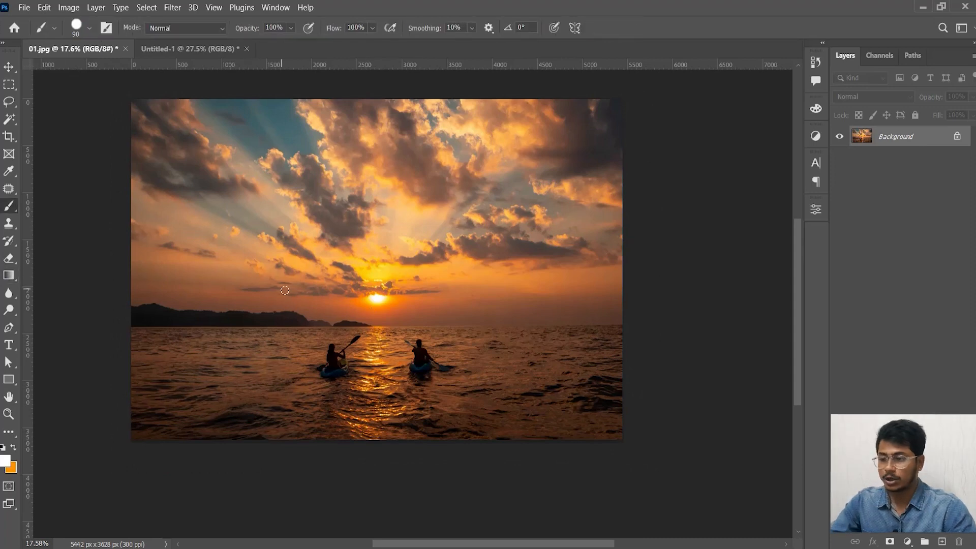
{"action": "key", "text": "x"}
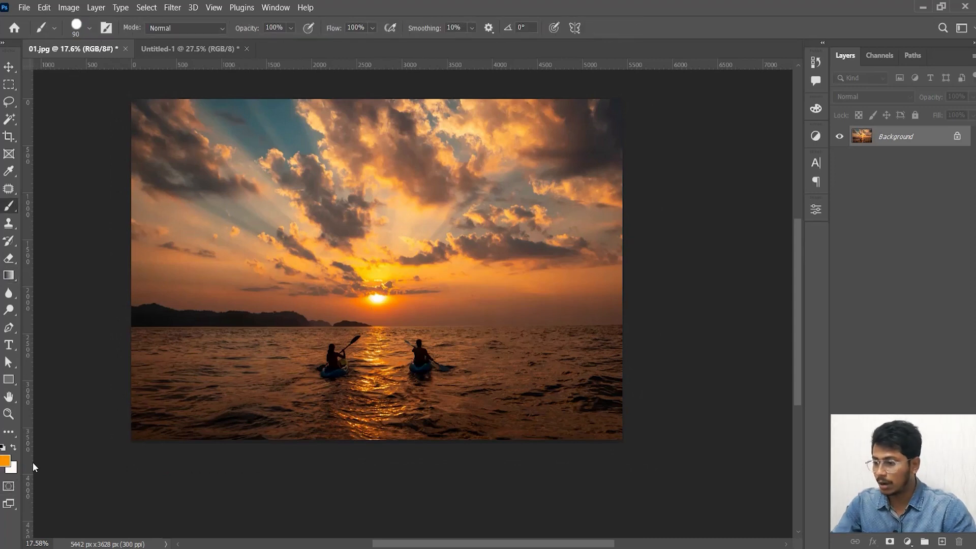
{"action": "left_click", "coordinate": [942, 540]}
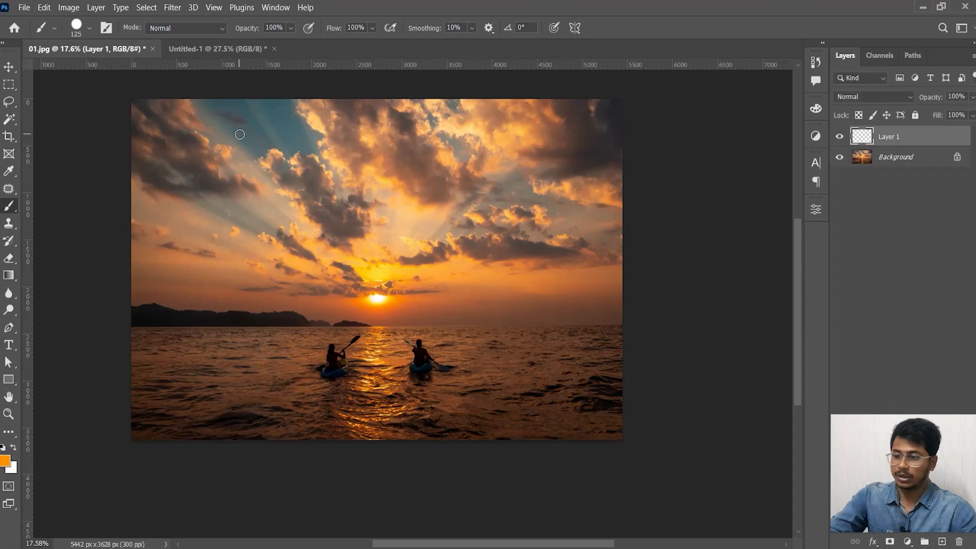
Step: Enlarge the brush to 1300 px
{"action": "key", "text": "bracketright"}
{"action": "key", "text": "bracketright"}
{"action": "key", "text": "bracketright"}
{"action": "key", "text": "bracketright"}
{"action": "key", "text": "bracketright"}
{"action": "key", "text": "bracketright"}
{"action": "key", "text": "bracketright"}
{"action": "key", "text": "bracketright"}
{"action": "key", "text": "bracketright"}
{"action": "key", "text": "bracketright"}
{"action": "key", "text": "bracketright"}
{"action": "key", "text": "bracketright"}
{"action": "key", "text": "bracketright"}
{"action": "key", "text": "bracketright"}
{"action": "key", "text": "bracketright"}
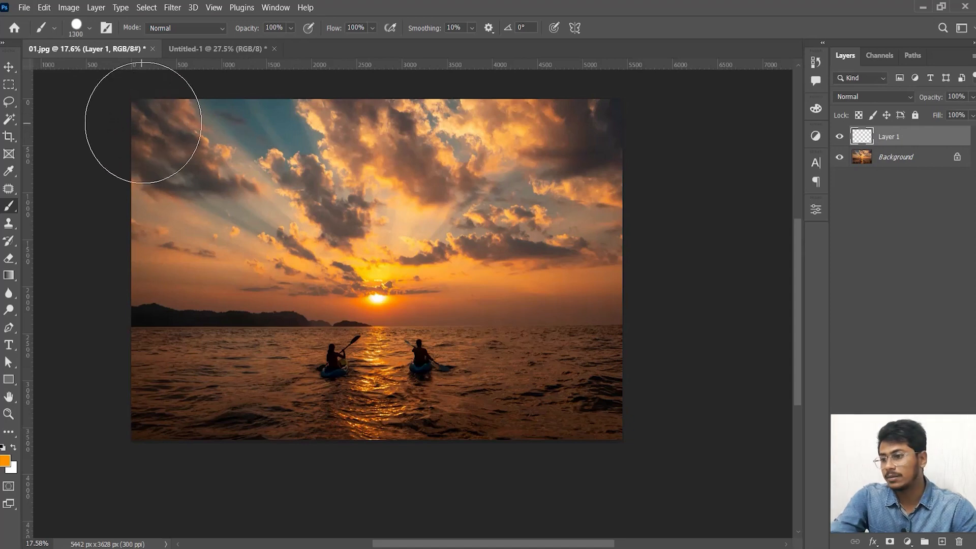
{"action": "left_click", "coordinate": [139, 120]}
{"action": "scroll", "coordinate": [393, 280], "scroll_direction": "up", "scroll_amount": 3}
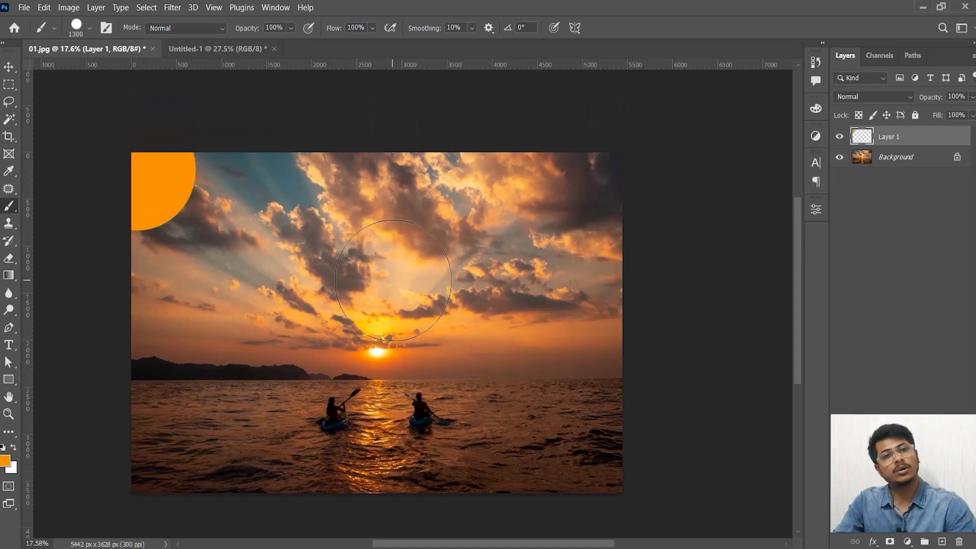
{"action": "key", "text": "ctrl+z"}
Step: Paint a straight orange band along the photo's upper edge with the 1300 px Soft Round brush
{"action": "left_click", "coordinate": [78, 28]}
{"action": "left_click", "coordinate": [117, 195]}
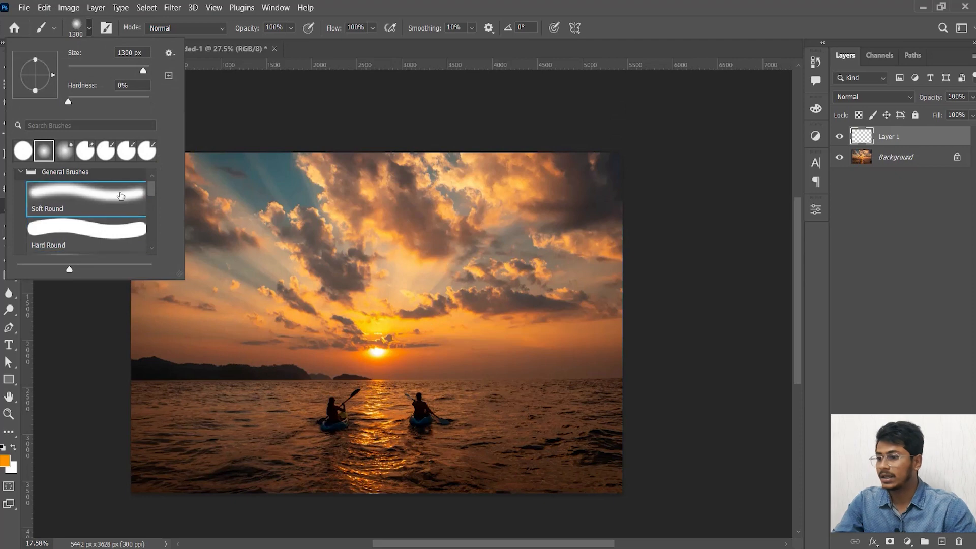
{"action": "key", "text": "Return"}
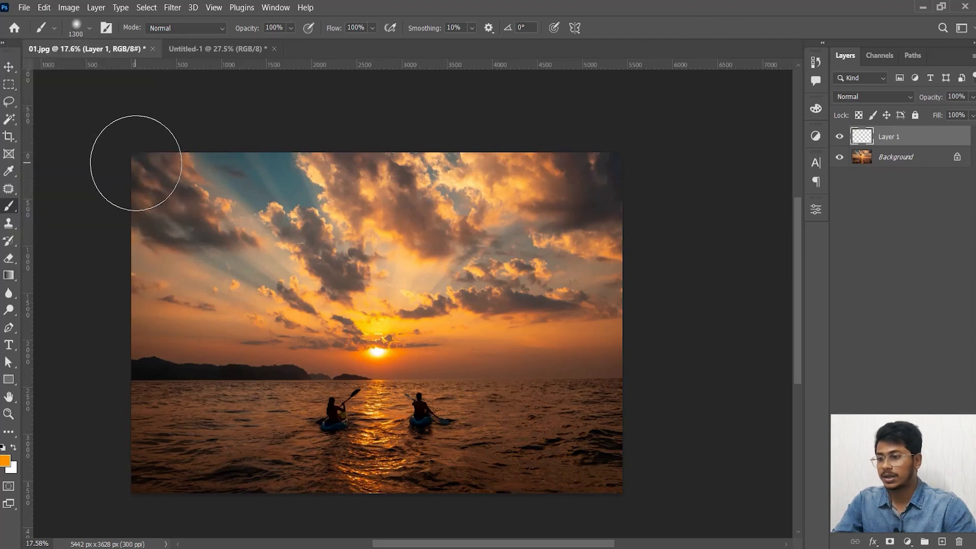
{"action": "left_click", "coordinate": [135, 165]}
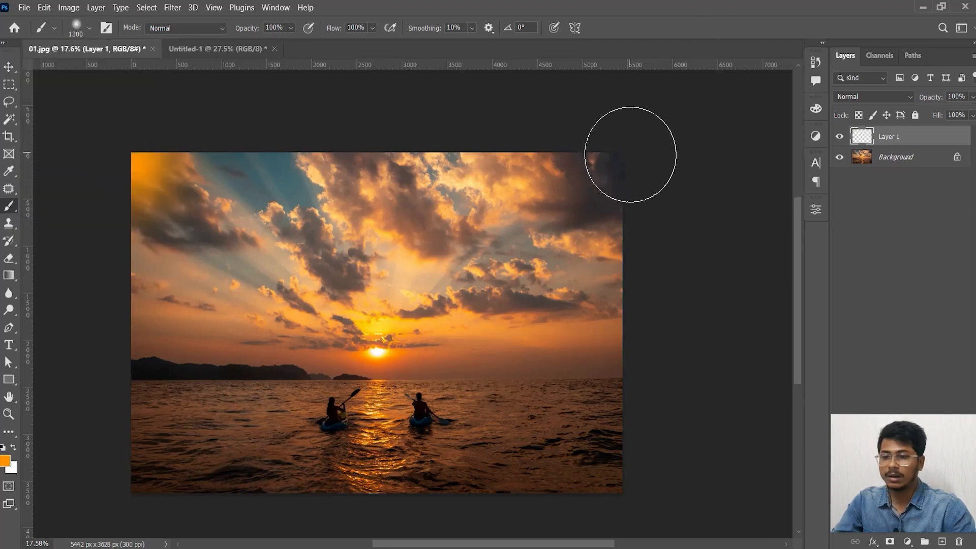
{"action": "left_click", "coordinate": [630, 160], "text": "shift"}
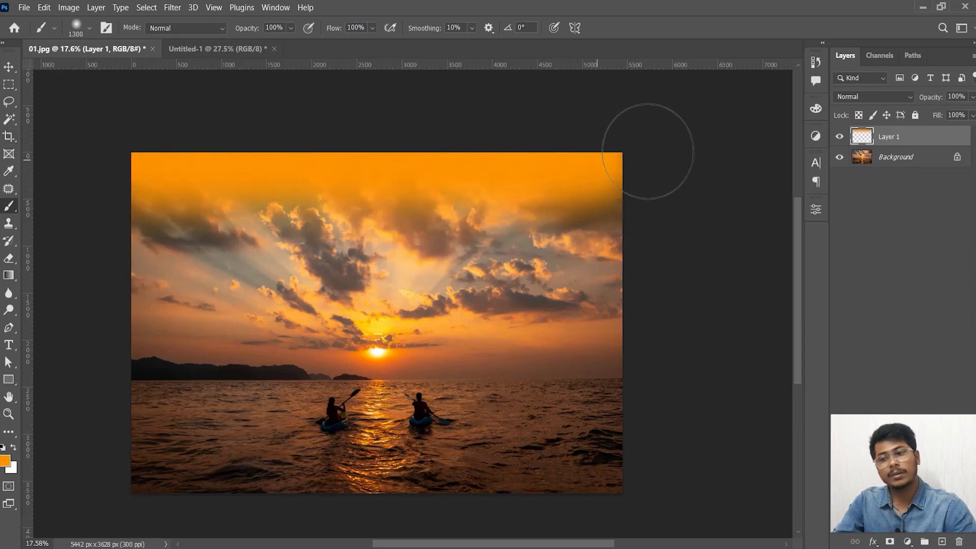
Step: Set the orange layer's blend mode to Screen and stretch the layer downward over the sky, comparing the photo with and without it
{"action": "left_click", "coordinate": [867, 98]}
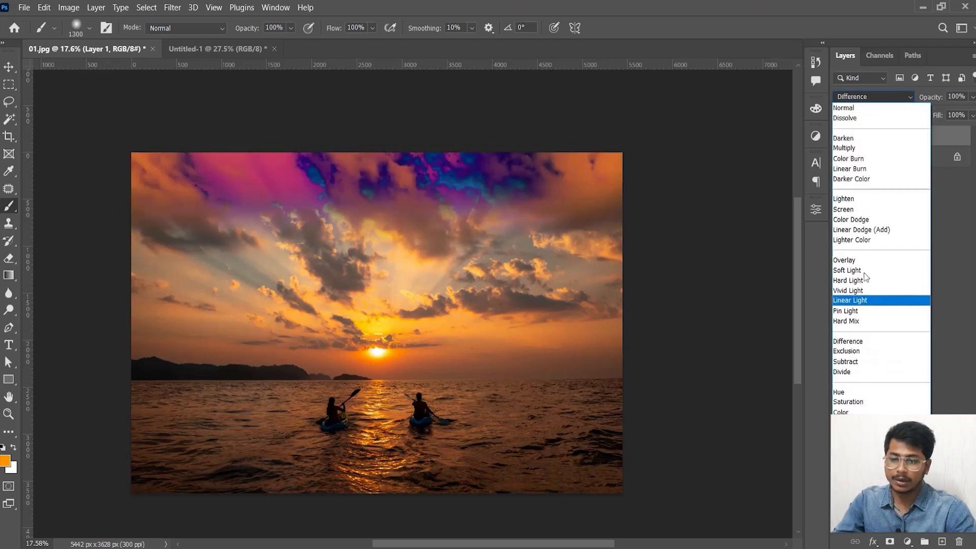
{"action": "left_click", "coordinate": [869, 210]}
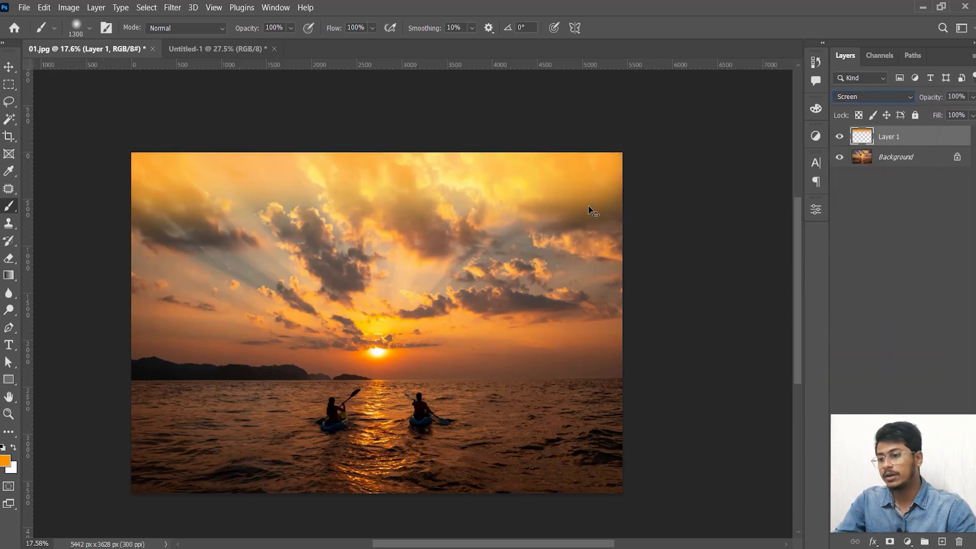
{"action": "key", "text": "ctrl+t"}
{"action": "left_click_drag", "start_coordinate": [379, 262], "coordinate": [401, 322]}
{"action": "key", "text": "Return"}
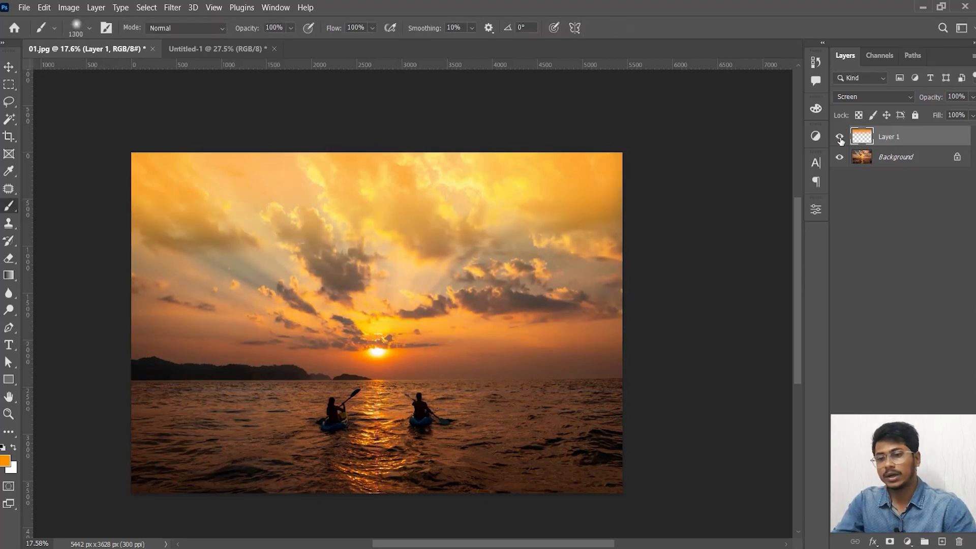
{"action": "left_click", "coordinate": [839, 136]}
{"action": "left_click", "coordinate": [839, 136]}
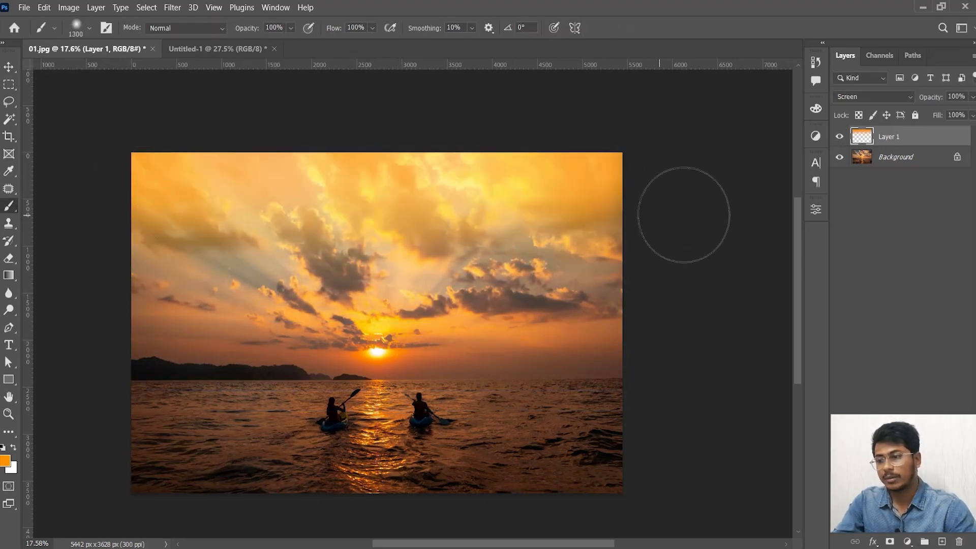
{"action": "key", "text": "ctrl+t"}
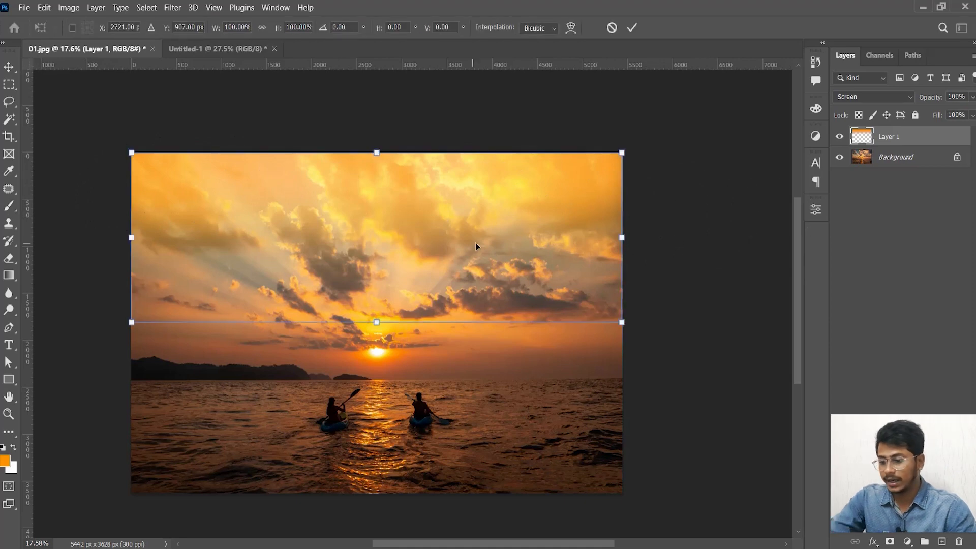
{"action": "key", "text": "Escape"}
{"action": "mouse_move", "coordinate": [145, 219]}
{"action": "left_mouse_down"}
{"action": "mouse_move", "coordinate": [645, 227]}
{"action": "mouse_move", "coordinate": [656, 247]}
{"action": "left_mouse_up"}
{"action": "key", "text": "ctrl+z"}
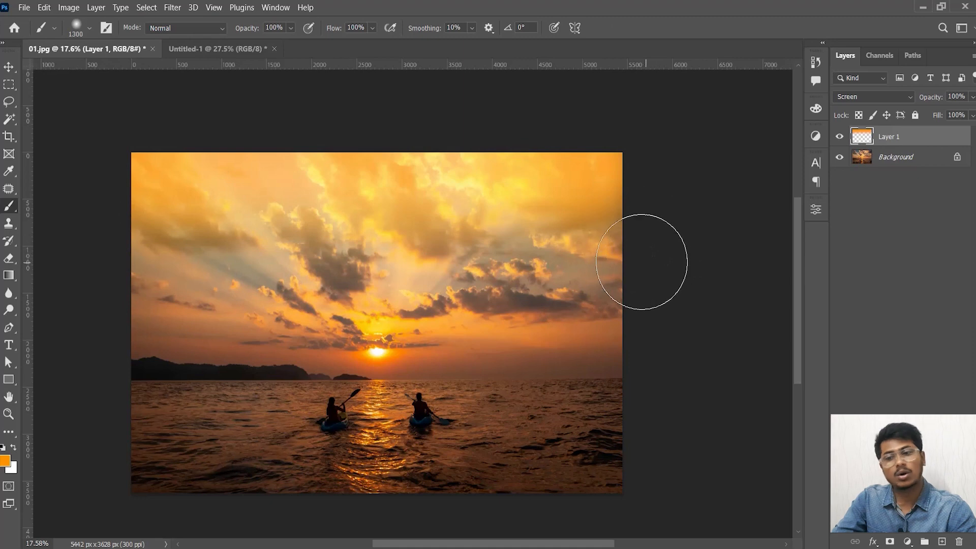
Step: Hide the orange layer in the photo and switch to the Untitled-1 document
{"action": "key", "text": "ctrl+comma"}
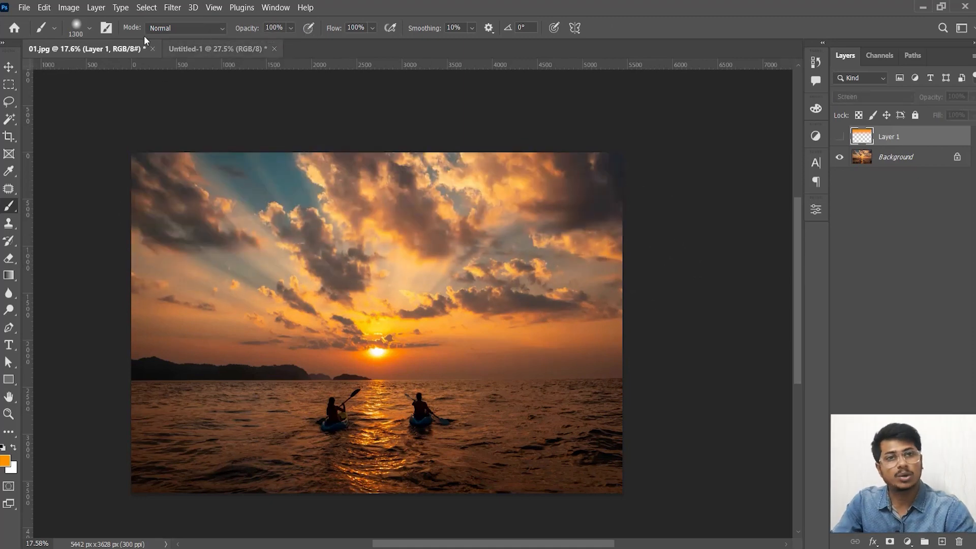
{"action": "left_click", "coordinate": [219, 50]}
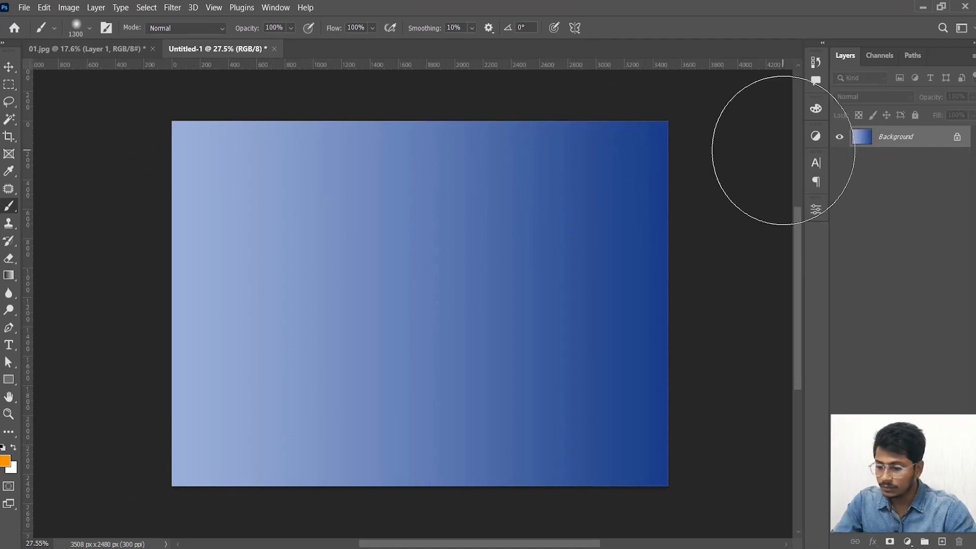
Step: Set white as the foreground and black as the background colour, and fill the Background layer with black
{"action": "key", "text": "d"}
{"action": "key", "text": "x"}
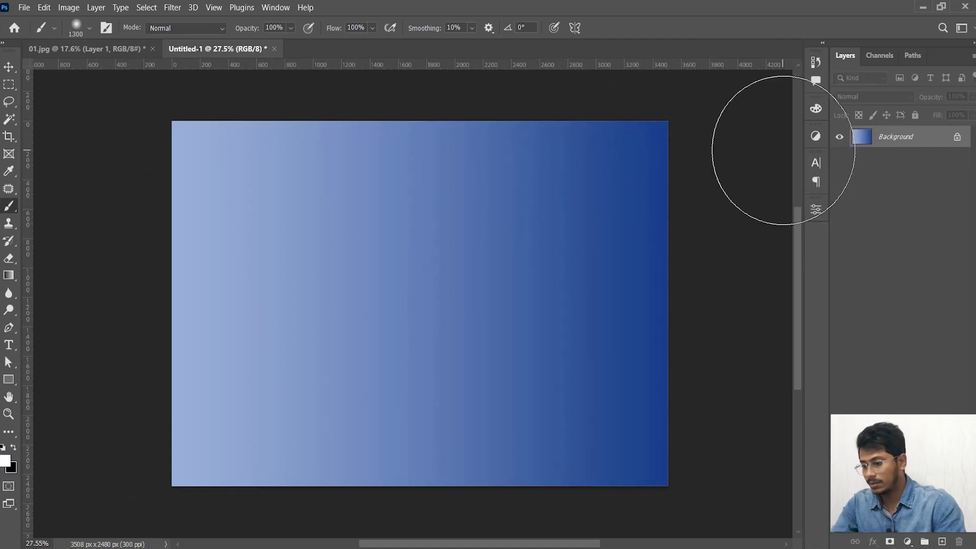
{"action": "key", "text": "ctrl+BackSpace"}
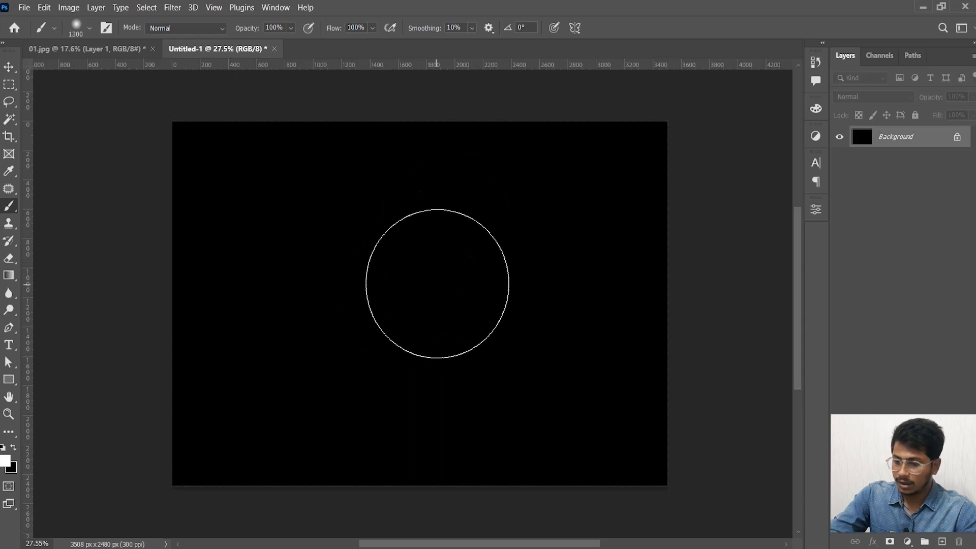
Step: Choose the Hard Round brush and reduce its size to 80 px
{"action": "left_click", "coordinate": [80, 28]}
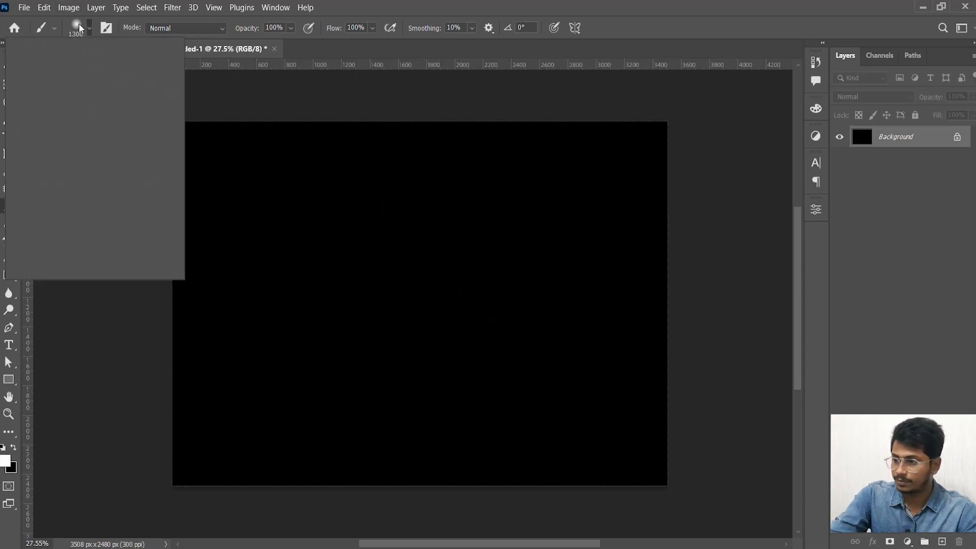
{"action": "left_click", "coordinate": [68, 239]}
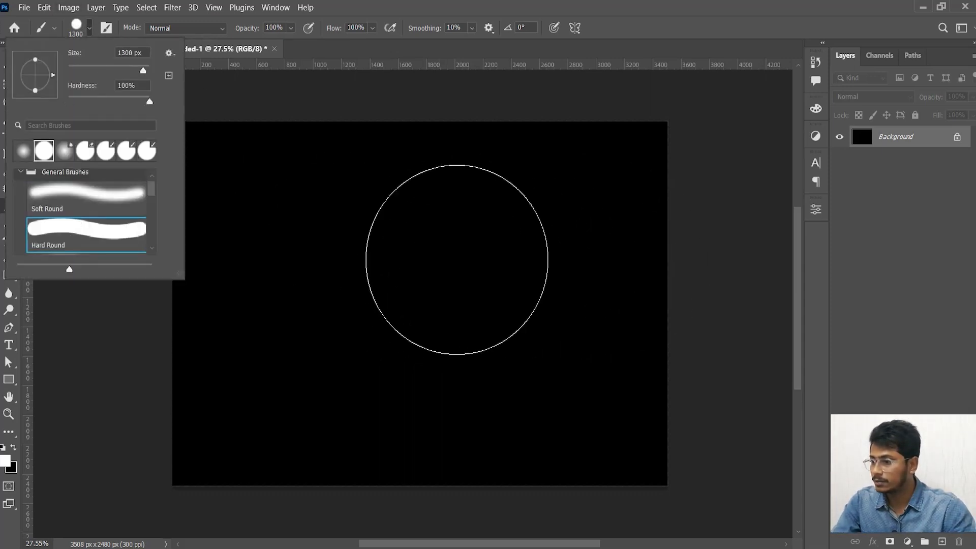
{"action": "left_click", "coordinate": [477, 281]}
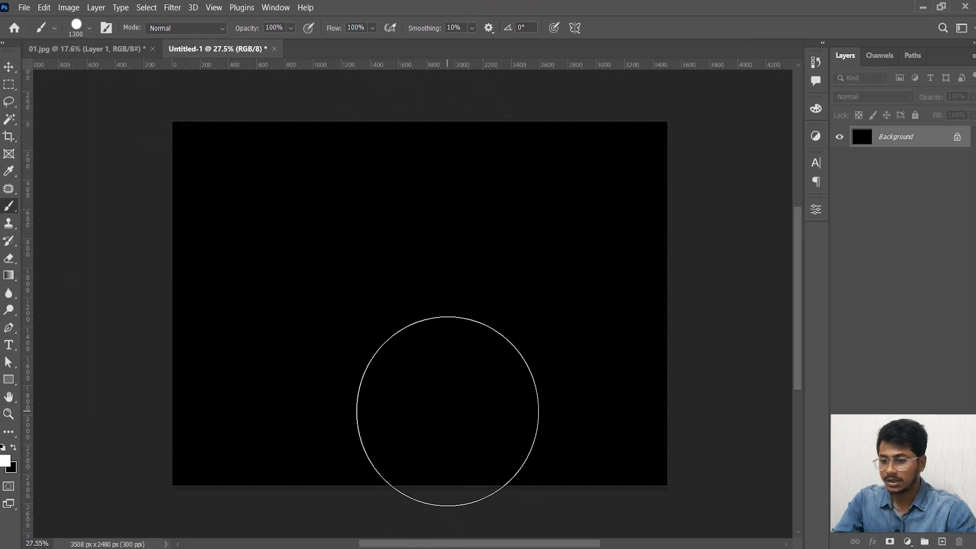
{"action": "key", "text": "bracketleft"}
{"action": "key", "text": "bracketleft"}
{"action": "key", "text": "bracketleft"}
{"action": "key", "text": "bracketleft"}
{"action": "key", "text": "bracketleft"}
{"action": "key", "text": "bracketleft"}
{"action": "key", "text": "bracketleft"}
{"action": "key", "text": "bracketleft"}
{"action": "key", "text": "bracketleft"}
{"action": "key", "text": "bracketleft"}
{"action": "key", "text": "bracketleft"}
{"action": "key", "text": "bracketleft"}
{"action": "key", "text": "bracketleft"}
{"action": "key", "text": "bracketleft"}
{"action": "key", "text": "bracketleft"}
{"action": "key", "text": "bracketleft"}
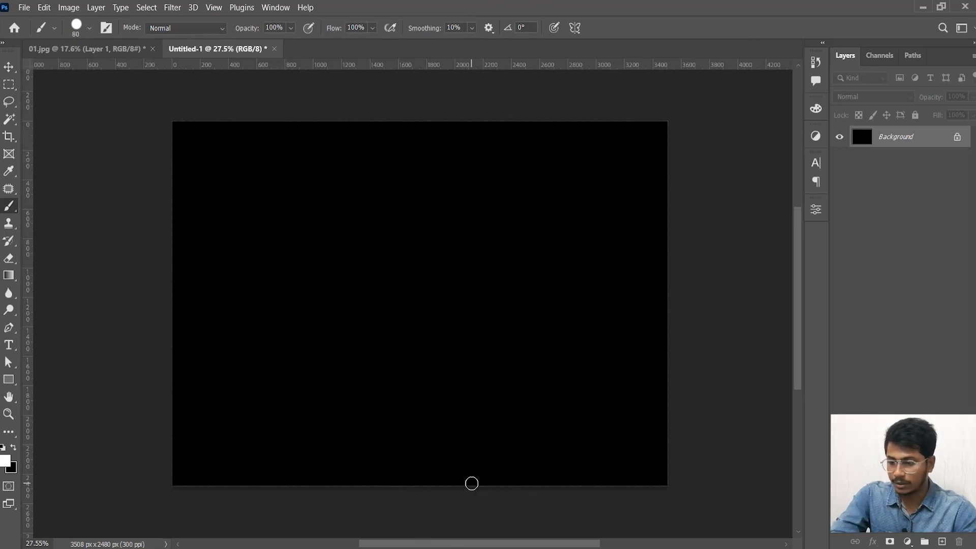
Step: On a new layer, paint a white lamp post and slanted arm as connected straight lines with the 150 px Hard Round brush
{"action": "key", "text": "ctrl+shift+alt+n"}
{"action": "key", "text": "bracketright"}
{"action": "key", "text": "bracketright"}
{"action": "key", "text": "bracketright"}
{"action": "key", "text": "bracketright"}
{"action": "left_click", "coordinate": [491, 490]}
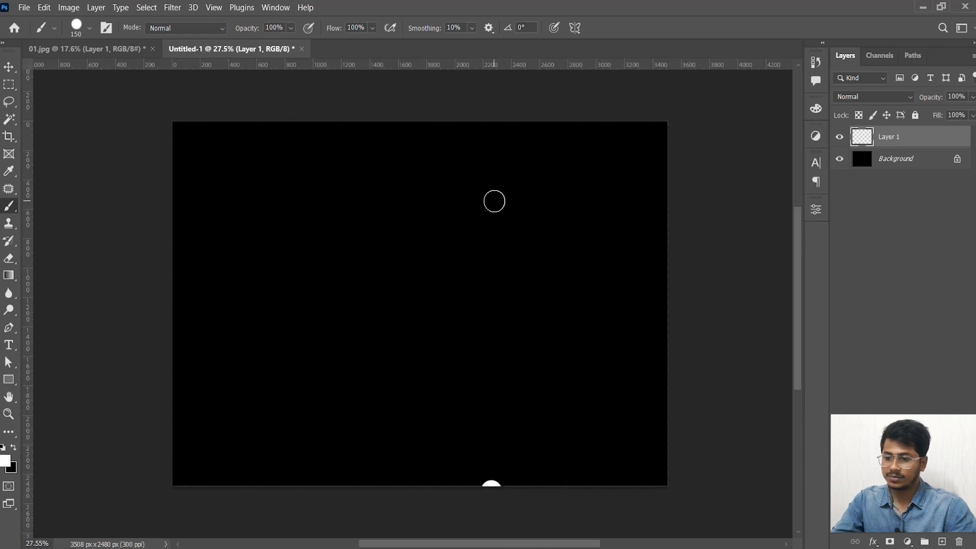
{"action": "left_click", "coordinate": [494, 201], "text": "shift"}
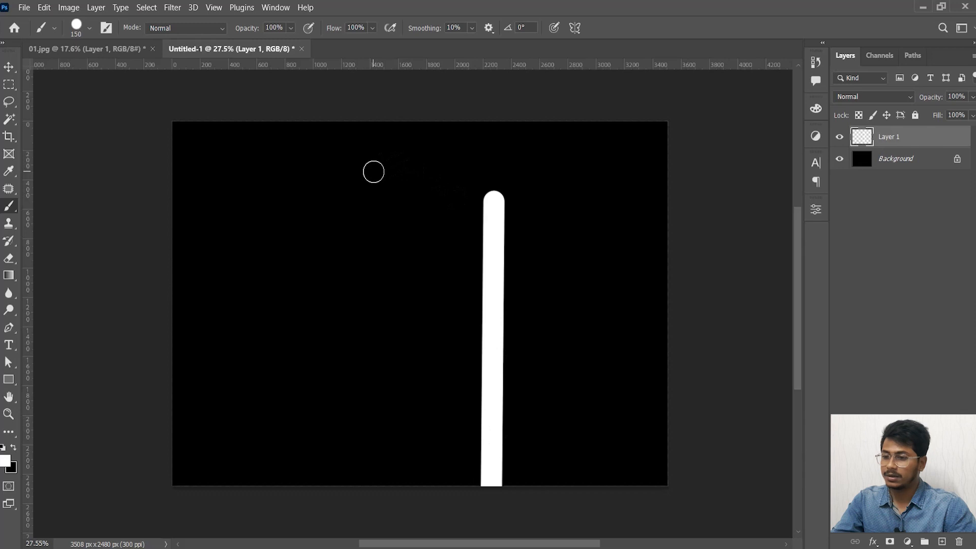
{"action": "left_click", "coordinate": [374, 171], "text": "shift"}
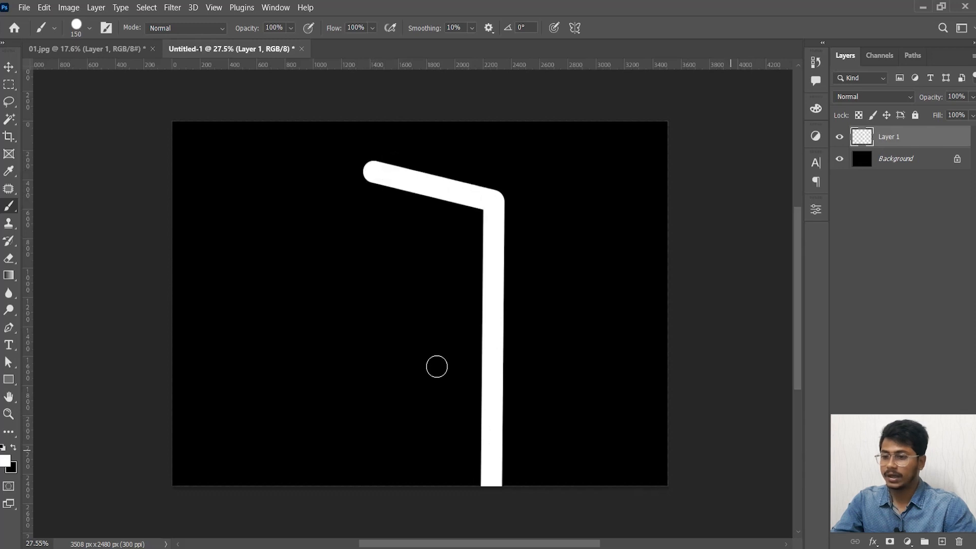
Step: Enlarge the brush to 300 px and stamp a white round lamp just below the free end of the arm
{"action": "key", "text": "bracketright"}
{"action": "key", "text": "bracketright"}
{"action": "key", "text": "bracketright"}
{"action": "key", "text": "bracketright"}
{"action": "key", "text": "bracketright"}
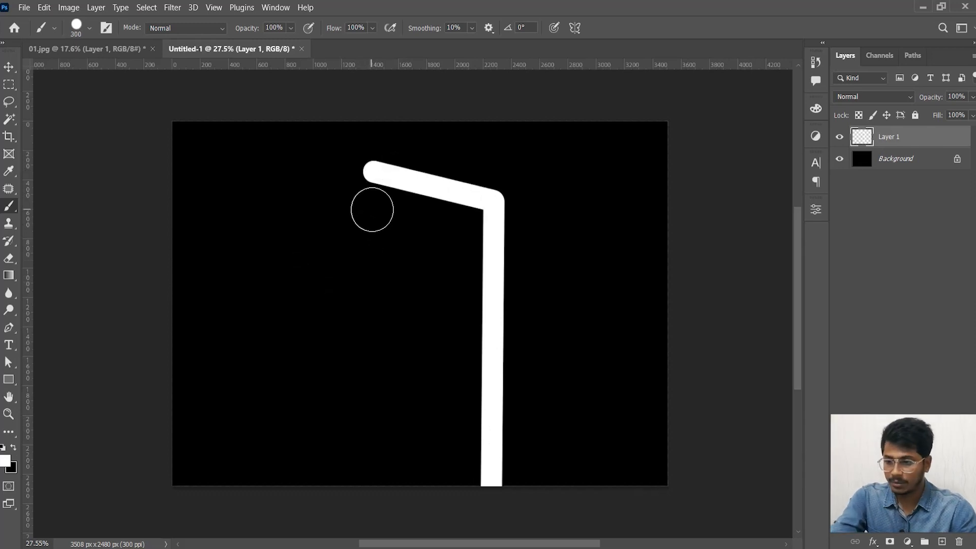
{"action": "key", "text": "bracketleft"}
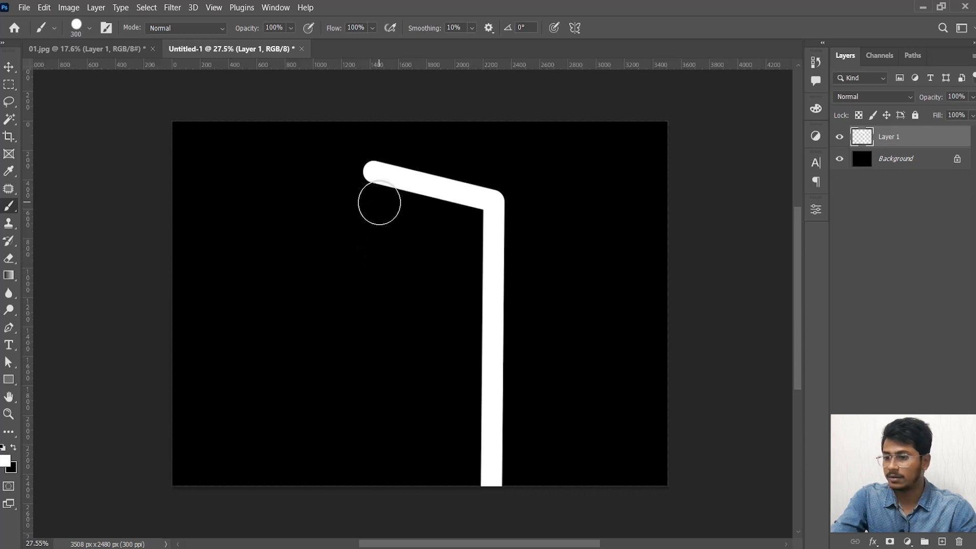
{"action": "left_click", "coordinate": [379, 203]}
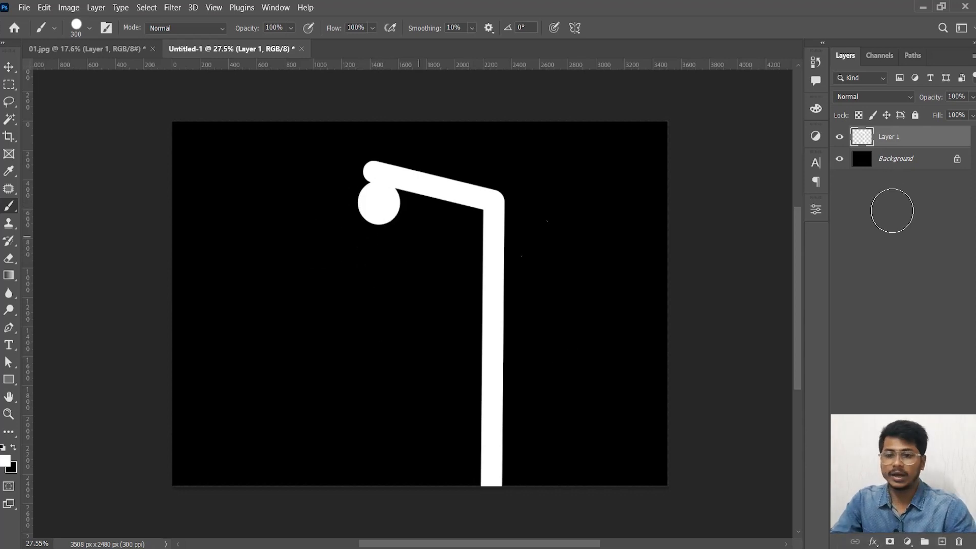
Step: Add a new layer beneath the lamp post layer and set the foreground colour to light grey
{"action": "left_click", "coordinate": [945, 164]}
{"action": "left_click", "coordinate": [941, 542]}
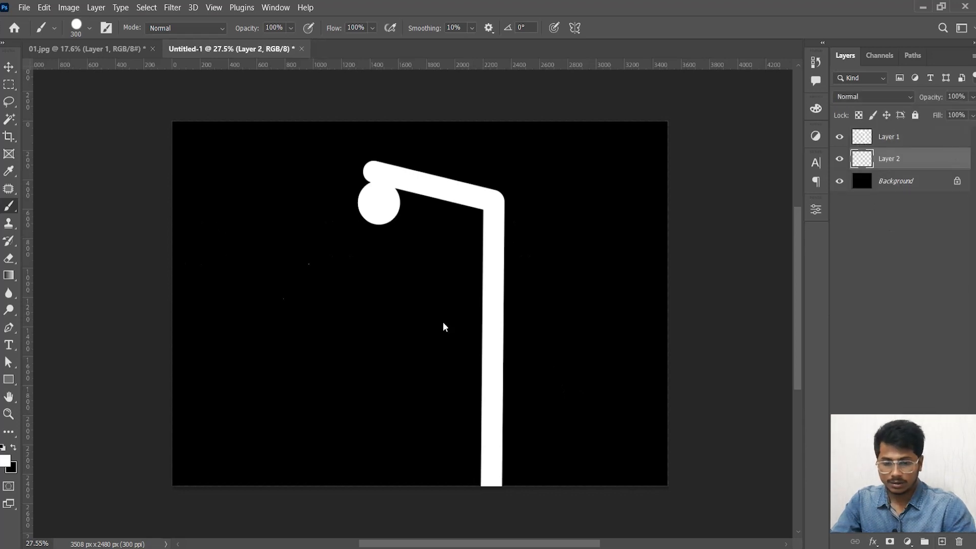
{"action": "left_click", "coordinate": [5, 461]}
{"action": "left_click_drag", "start_coordinate": [661, 358], "coordinate": [628, 345]}
{"action": "left_click", "coordinate": [932, 304]}
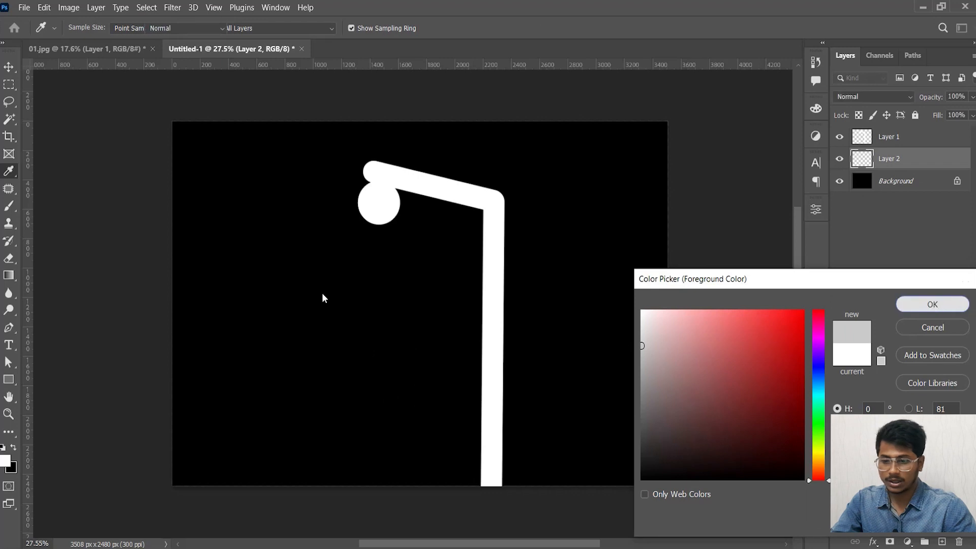
Step: Stamp a soft light grey glow around the lamp with the Soft Round brush at 900 px
{"action": "key", "text": "b"}
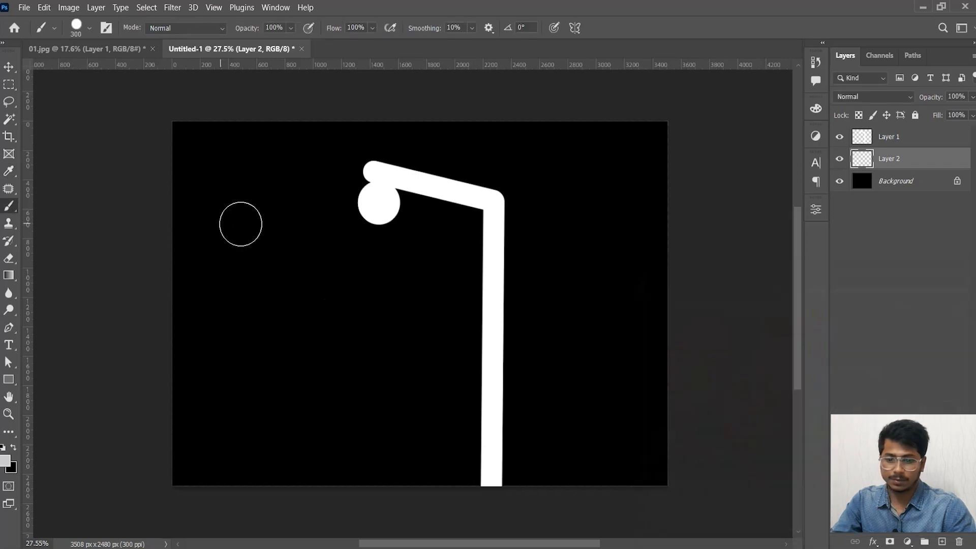
{"action": "left_click", "coordinate": [89, 28]}
{"action": "left_click", "coordinate": [41, 146]}
{"action": "left_click", "coordinate": [644, 44]}
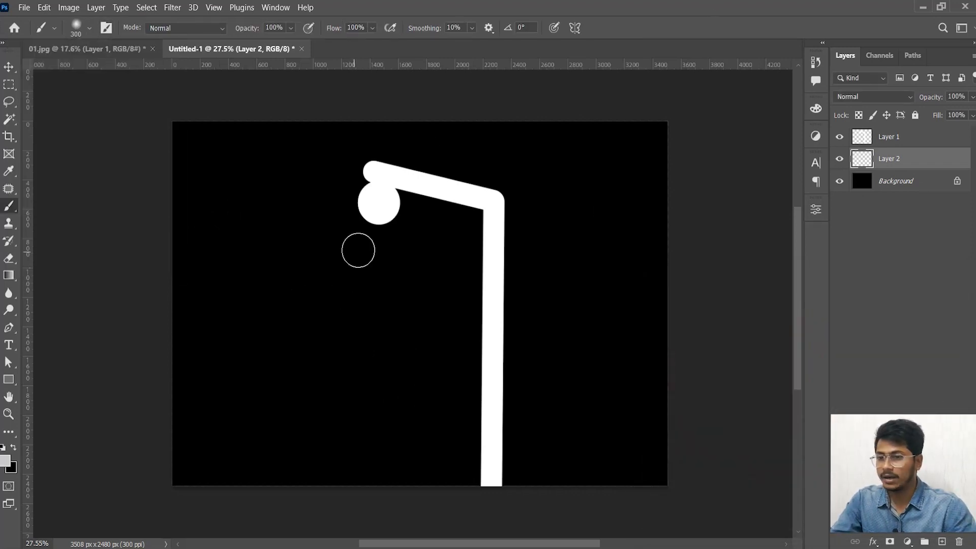
{"action": "key", "text": "bracketright"}
{"action": "key", "text": "bracketright"}
{"action": "key", "text": "bracketright"}
{"action": "key", "text": "bracketright"}
{"action": "key", "text": "bracketright"}
{"action": "key", "text": "bracketright"}
{"action": "key", "text": "bracketright"}
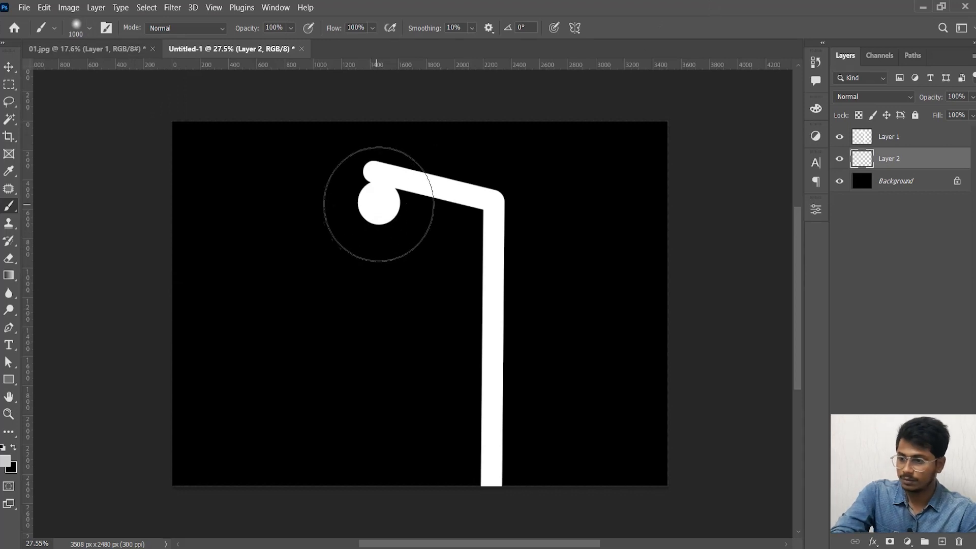
{"action": "key", "text": "bracketleft"}
{"action": "left_click", "coordinate": [377, 220]}
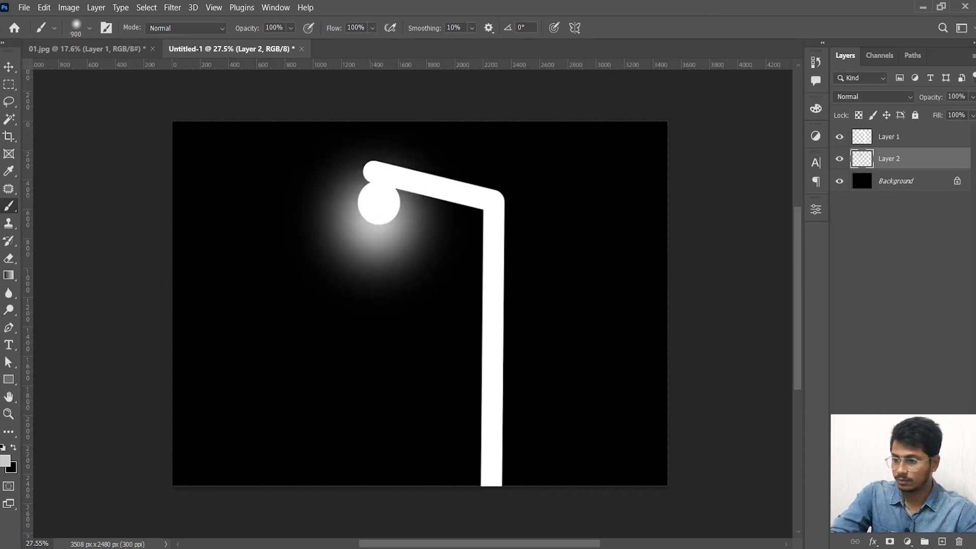
Step: Undo the grey glow and stamp a soft yellow glow behind the lamp instead
{"action": "left_click", "coordinate": [15, 70]}
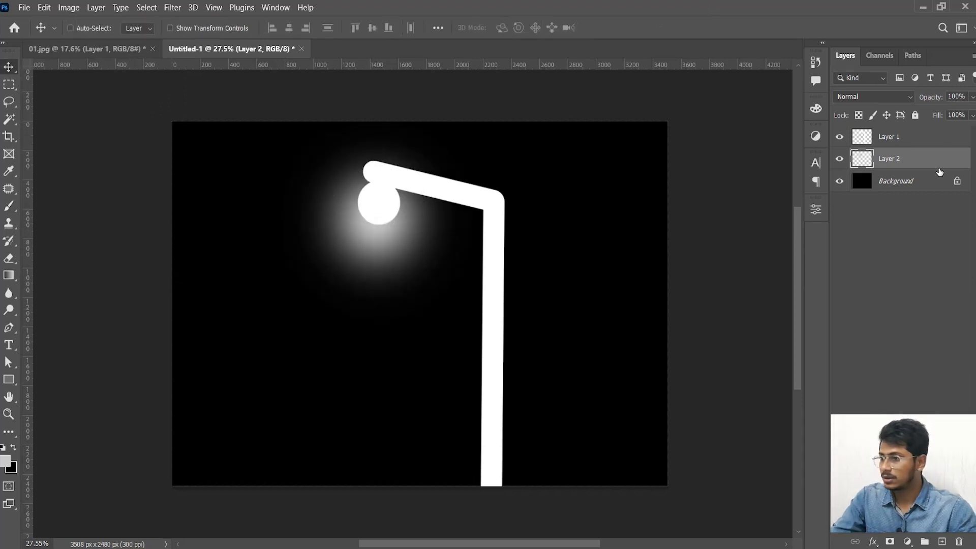
{"action": "key", "text": "ctrl+z"}
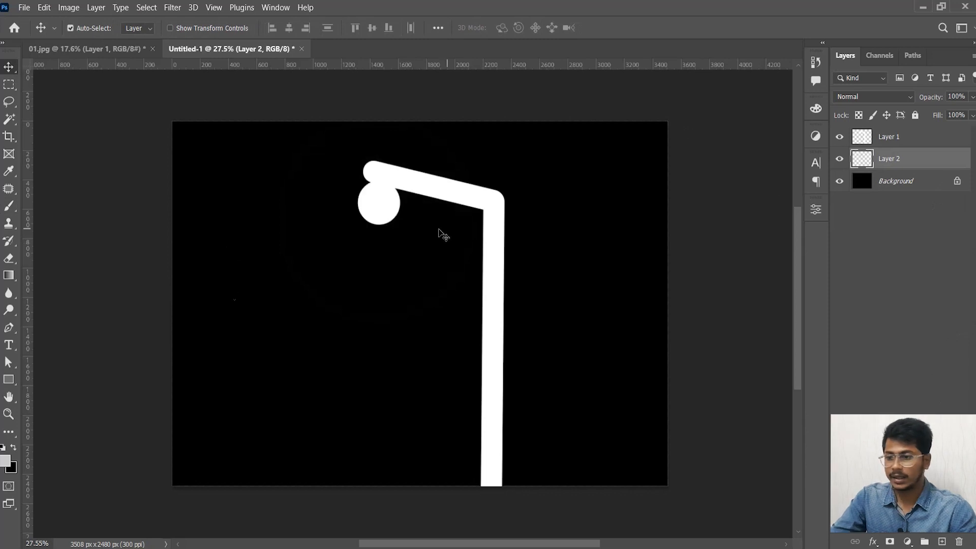
{"action": "left_click", "coordinate": [6, 460]}
{"action": "left_click", "coordinate": [815, 457]}
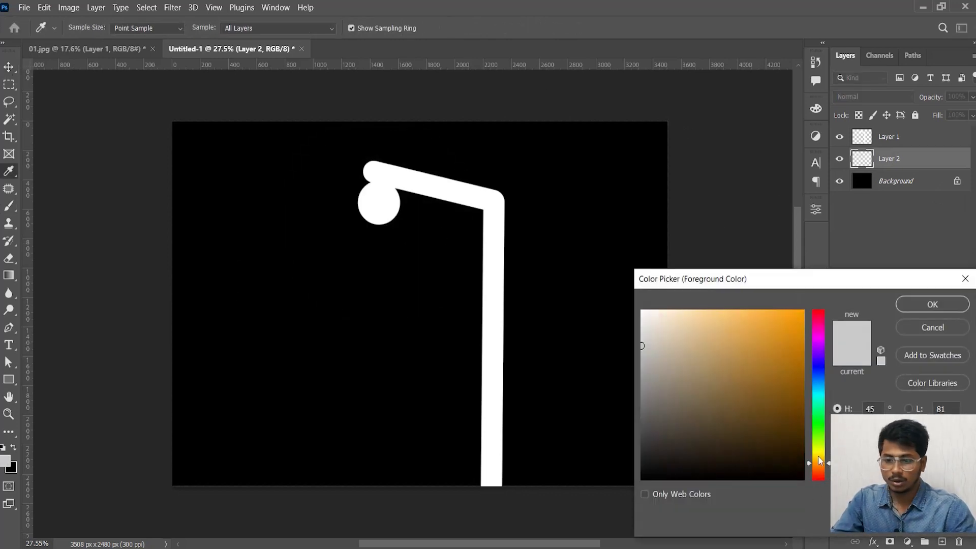
{"action": "left_click", "coordinate": [958, 305]}
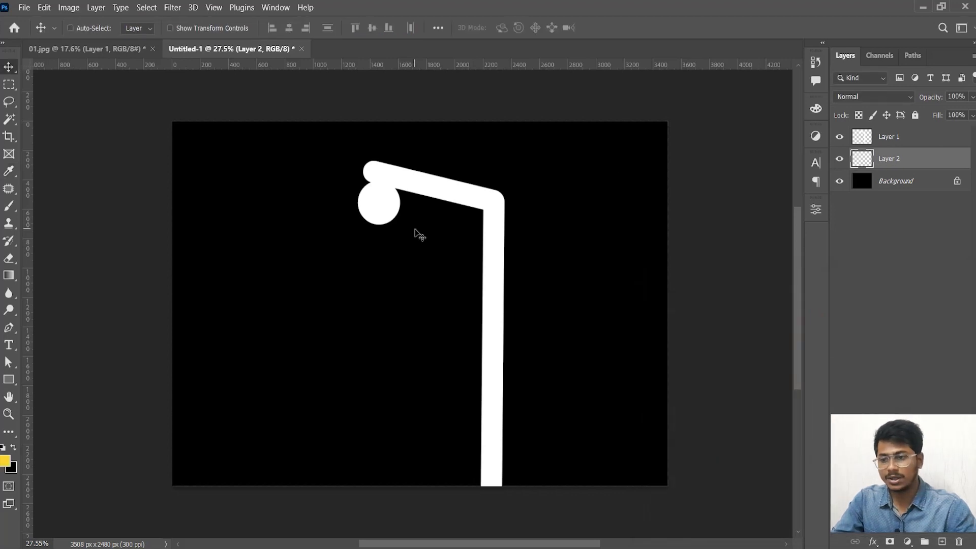
{"action": "key", "text": "b"}
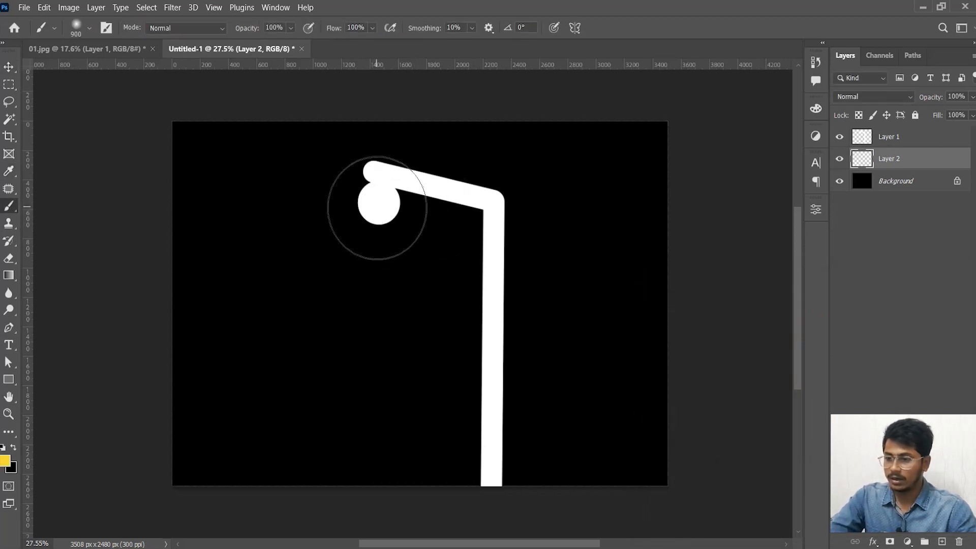
{"action": "left_click", "coordinate": [379, 205]}
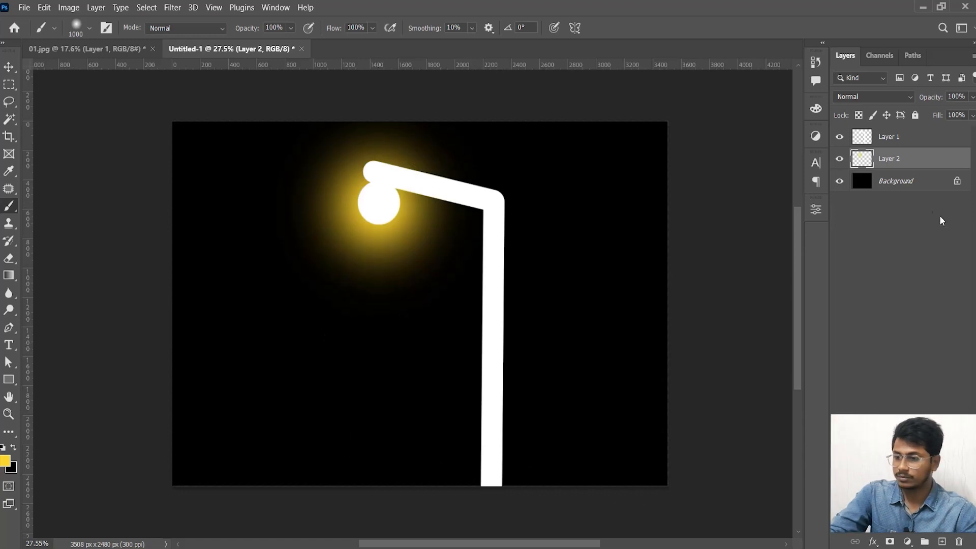
Step: Move the yellow glow layer above the lamp post layer and scale the glow down to about 76%
{"action": "left_click_drag", "start_coordinate": [910, 159], "coordinate": [911, 134]}
{"action": "key", "text": "v"}
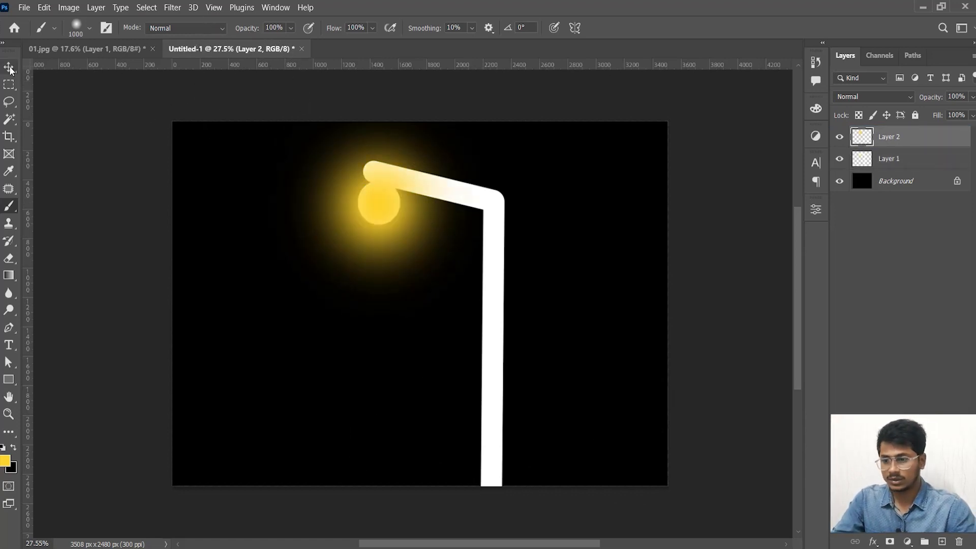
{"action": "key", "text": "ctrl+t"}
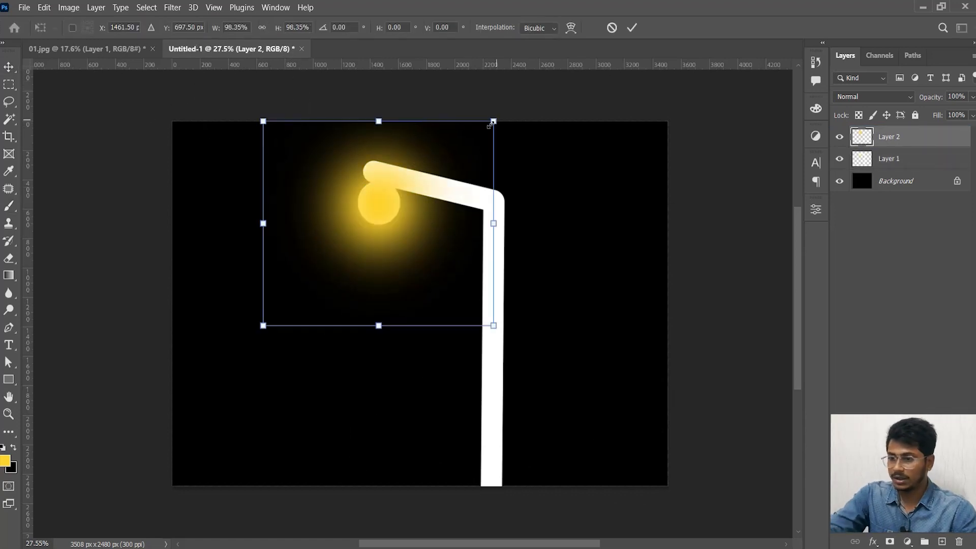
{"action": "left_click_drag", "start_coordinate": [494, 121], "coordinate": [456, 129]}
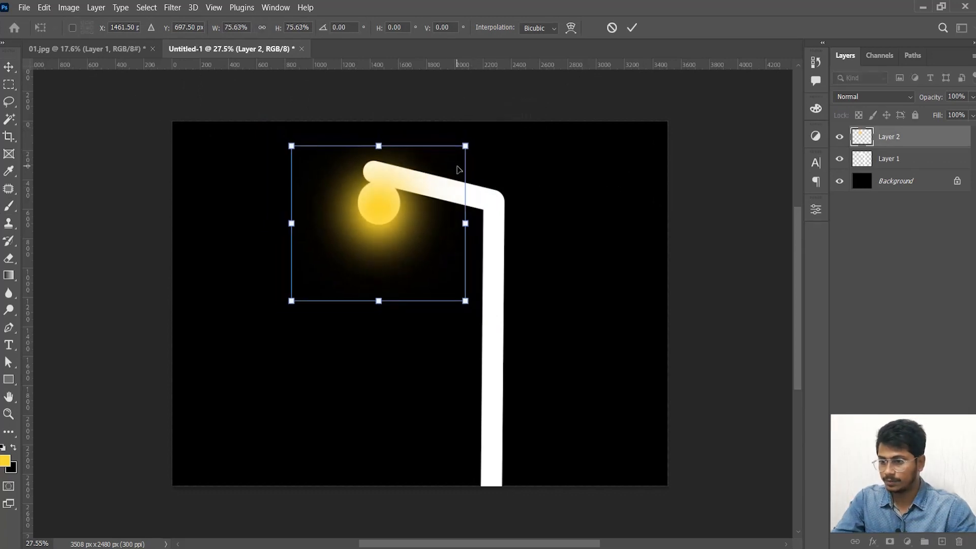
{"action": "key", "text": "Return"}
Step: Set the glow layer's opacity to 50%
{"action": "key", "text": "5"}
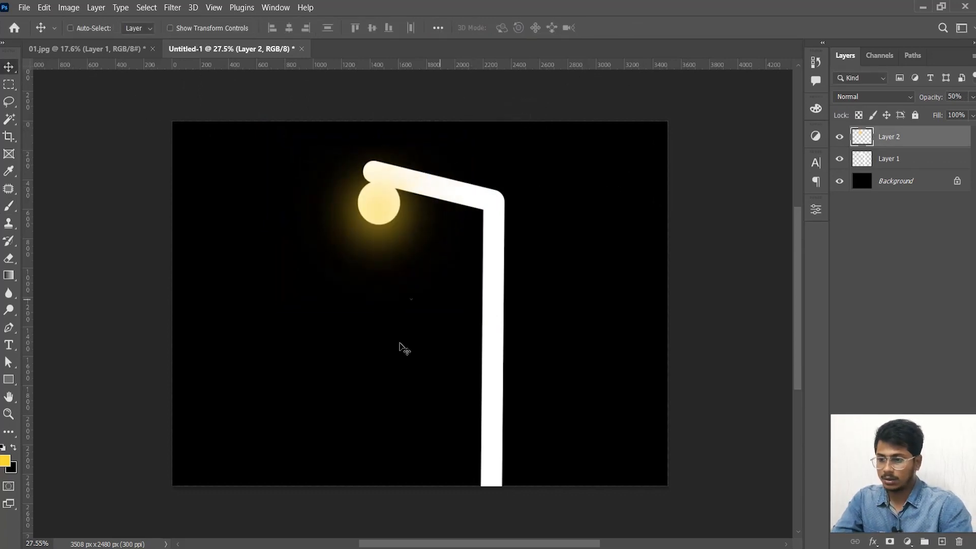
{"action": "scroll", "coordinate": [413, 231], "scroll_direction": "down", "scroll_amount": 2}
{"action": "scroll", "coordinate": [413, 231], "scroll_direction": "up", "scroll_amount": 1}
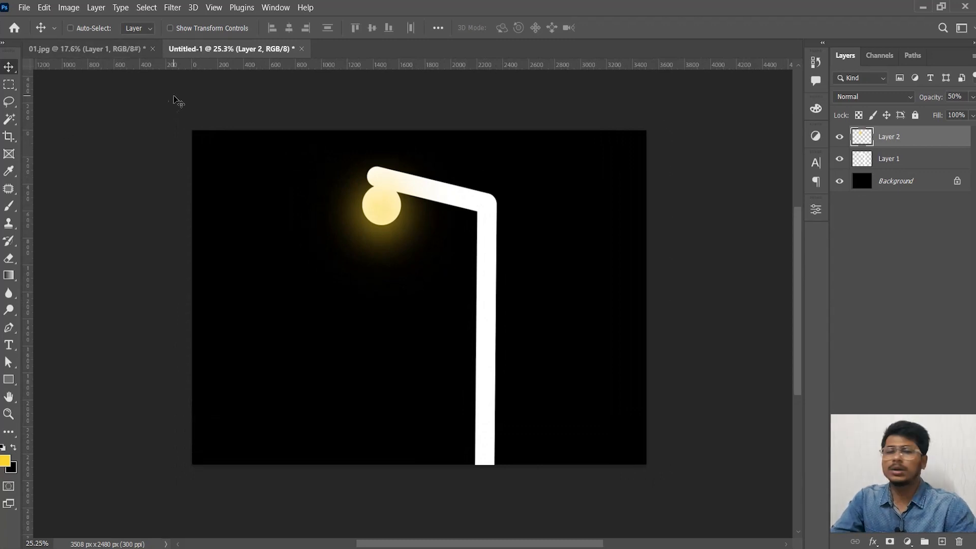
{"action": "key", "text": "b"}
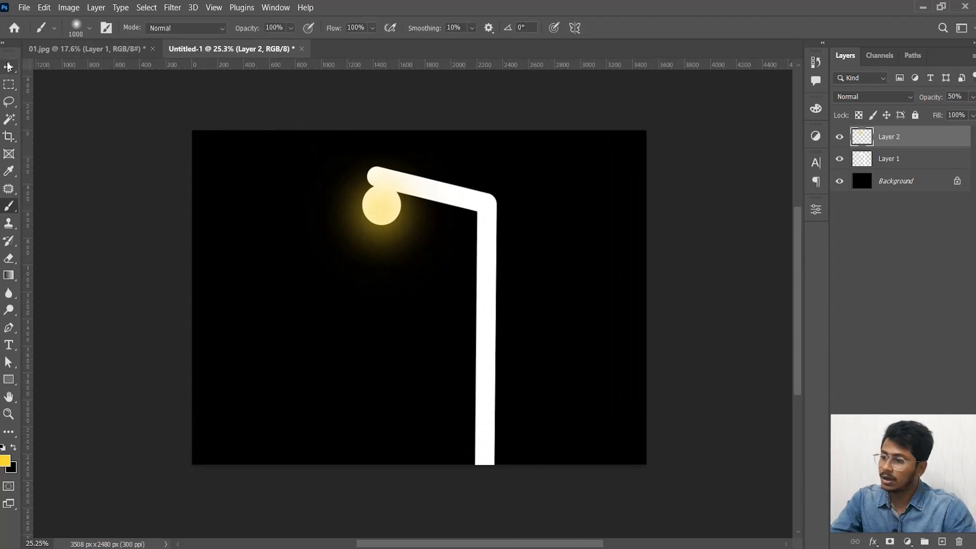
{"action": "key", "text": "v"}
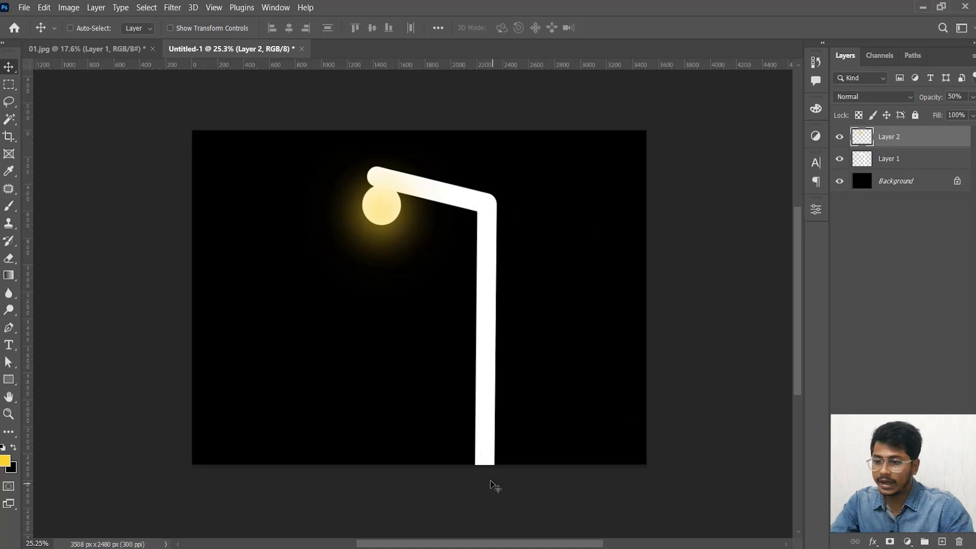
Step: Activate the Eraser tool and reduce its size to 40 px
{"action": "left_click", "coordinate": [9, 259]}
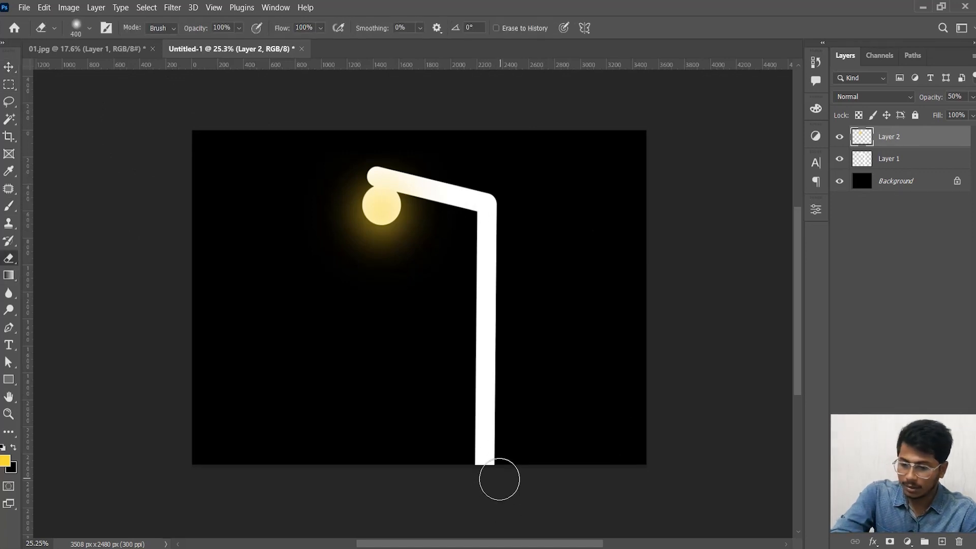
{"action": "key", "text": "bracketleft"}
{"action": "key", "text": "bracketleft"}
{"action": "key", "text": "bracketleft"}
{"action": "key", "text": "bracketleft"}
{"action": "key", "text": "bracketleft"}
{"action": "key", "text": "bracketleft"}
{"action": "key", "text": "bracketleft"}
{"action": "key", "text": "bracketleft"}
{"action": "key", "text": "bracketleft"}
{"action": "key", "text": "bracketleft"}
{"action": "key", "text": "bracketleft"}
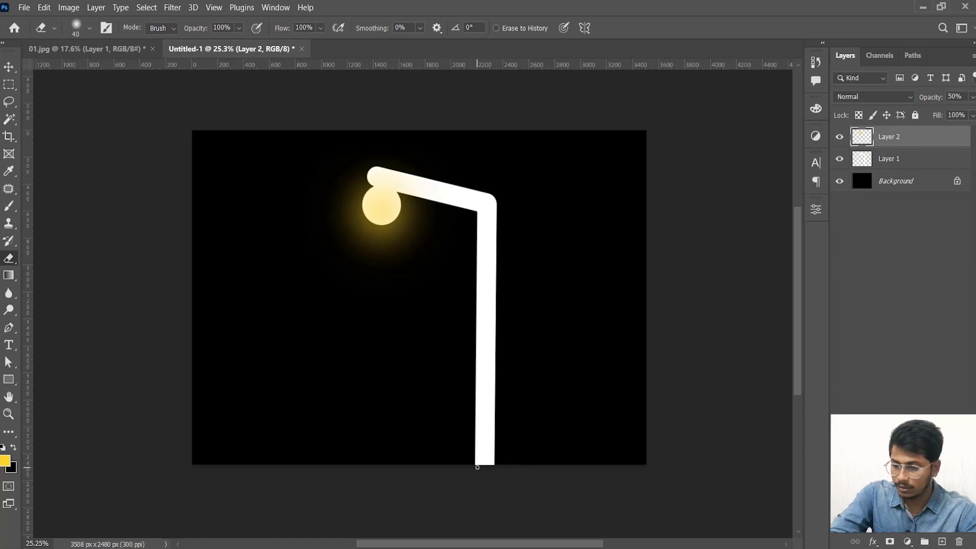
Step: On Layer 1, erase a straight strip along the post's inner side, from the arm down to the canvas's lower edge
{"action": "scroll", "coordinate": [477, 467], "scroll_direction": "up", "scroll_amount": 2}
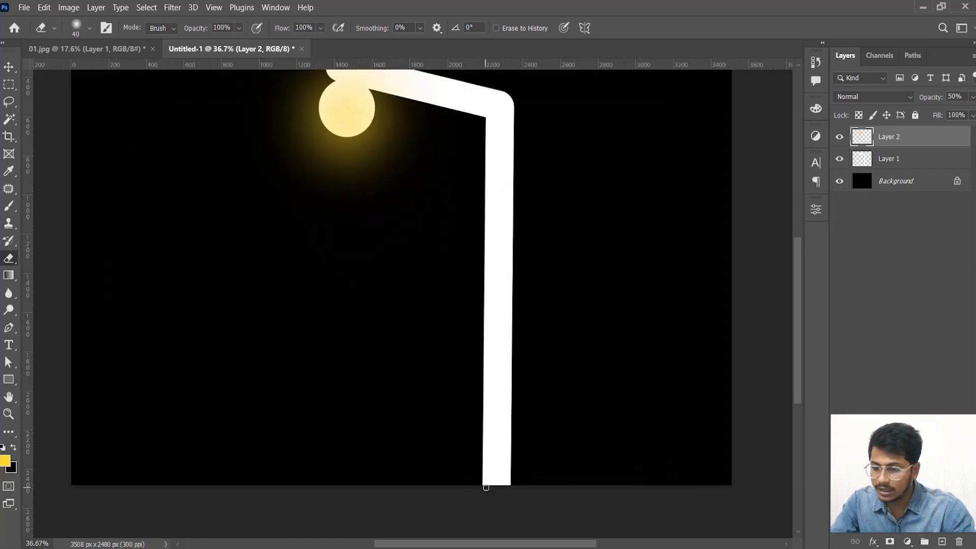
{"action": "left_click", "coordinate": [893, 158]}
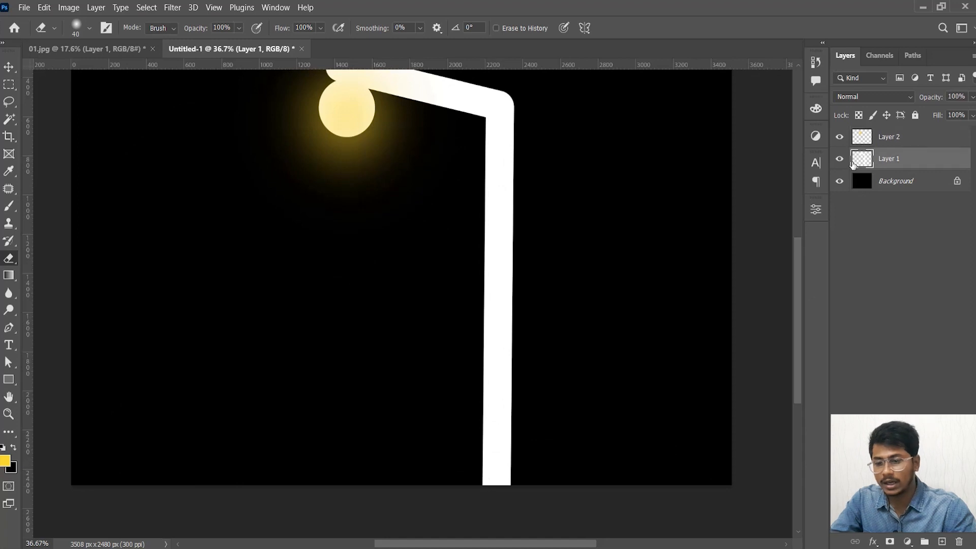
{"action": "left_click", "coordinate": [839, 159]}
{"action": "left_click", "coordinate": [840, 159]}
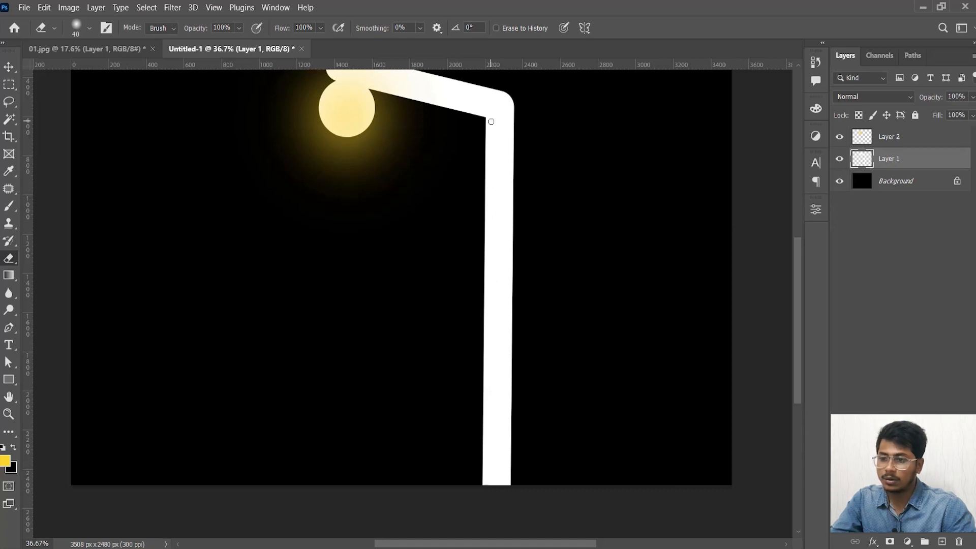
{"action": "left_click_drag", "start_coordinate": [491, 122], "coordinate": [485, 485]}
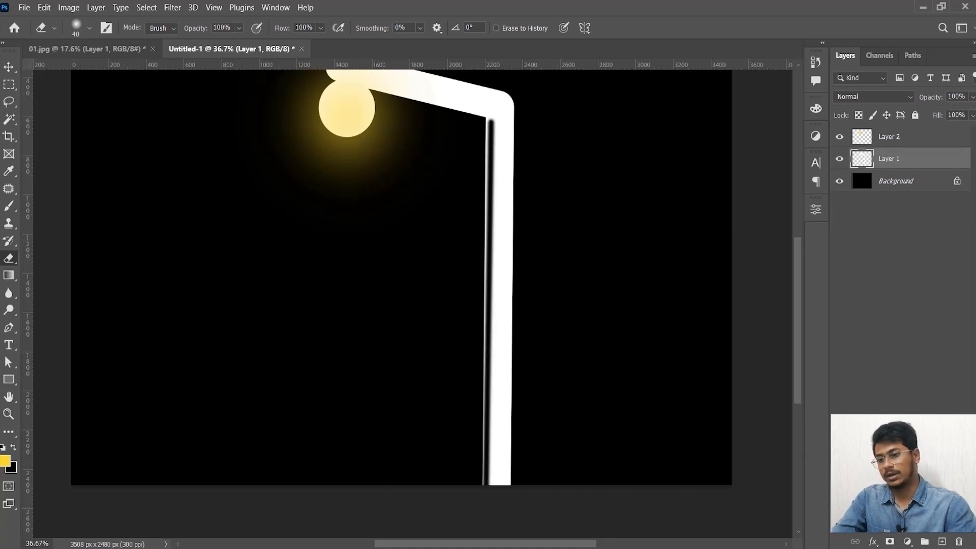
Step: Undo the erased strip along the post and switch to the Brush tool
{"action": "key", "text": "z"}
{"action": "key", "text": "ctrl+z"}
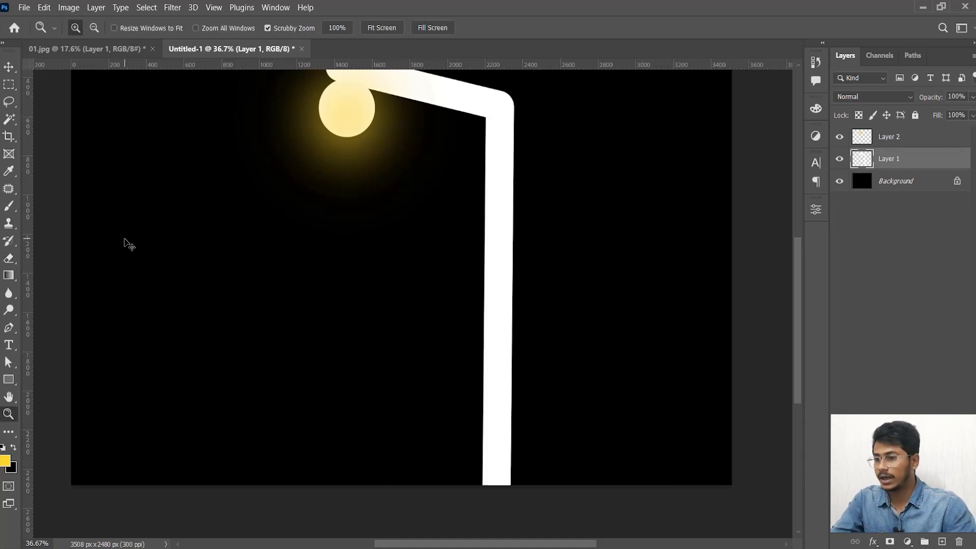
{"action": "key", "text": "b"}
{"action": "left_click", "coordinate": [83, 27]}
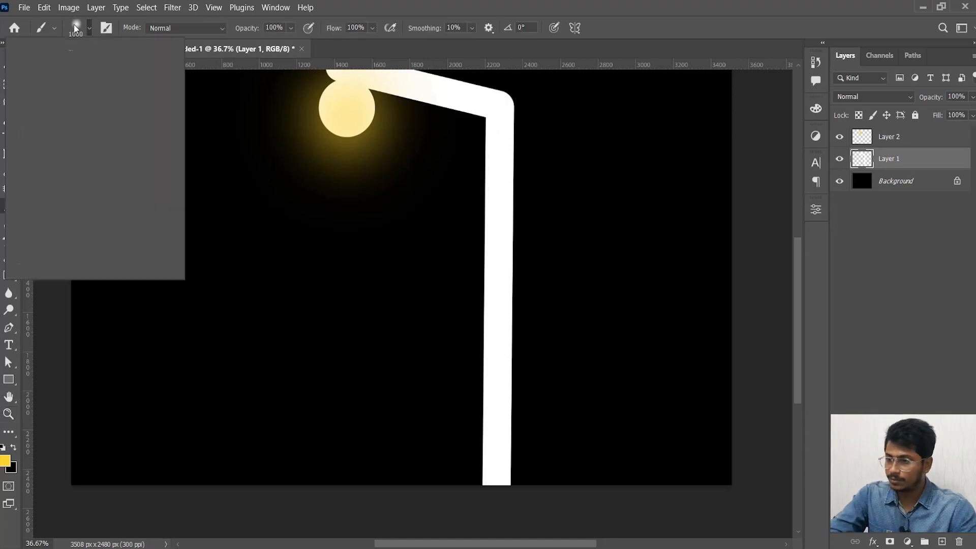
{"action": "key", "text": "Escape"}
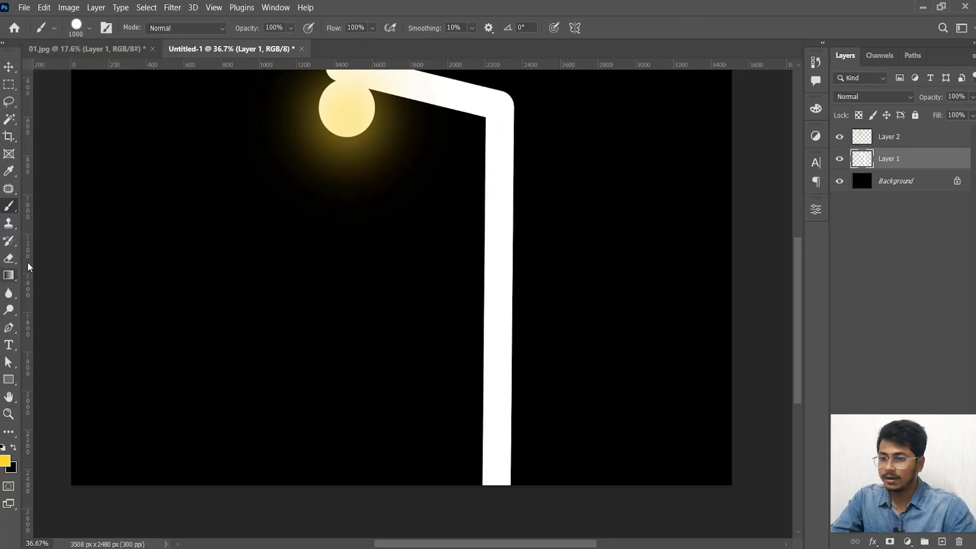
Step: Place a vertical guide at about 2220 px along the post's inner side and toggle the guide off and back on
{"action": "left_click_drag", "start_coordinate": [28, 264], "coordinate": [490, 243]}
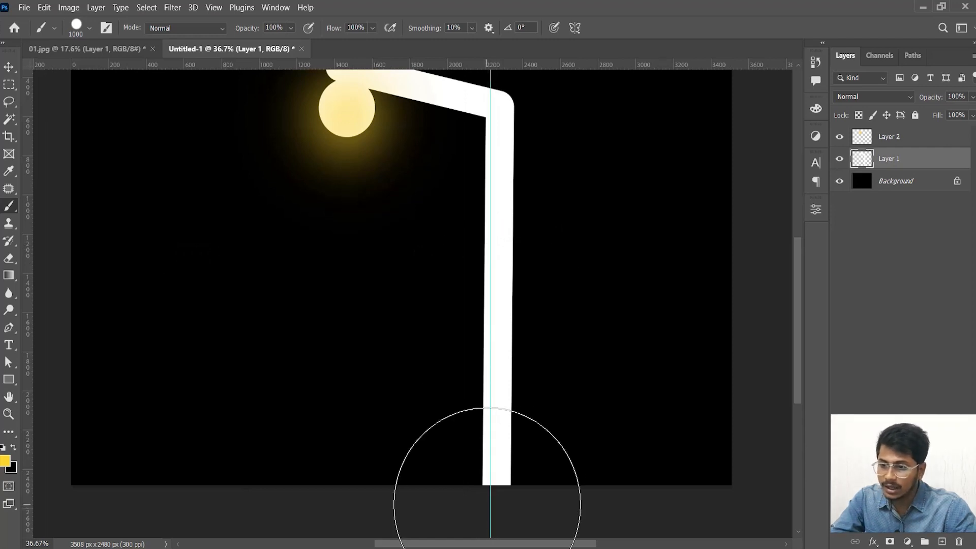
{"action": "key", "text": "ctrl+z"}
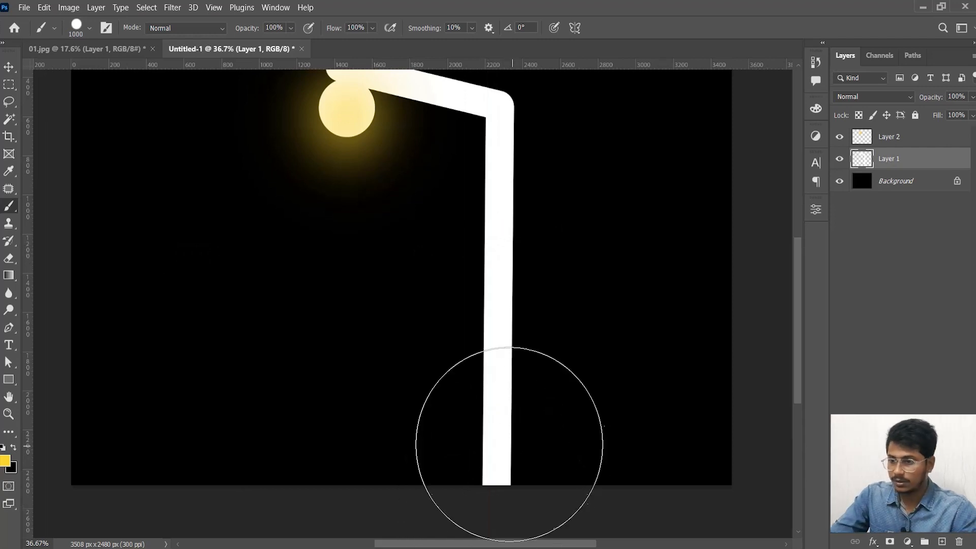
{"action": "key", "text": "ctrl+;"}
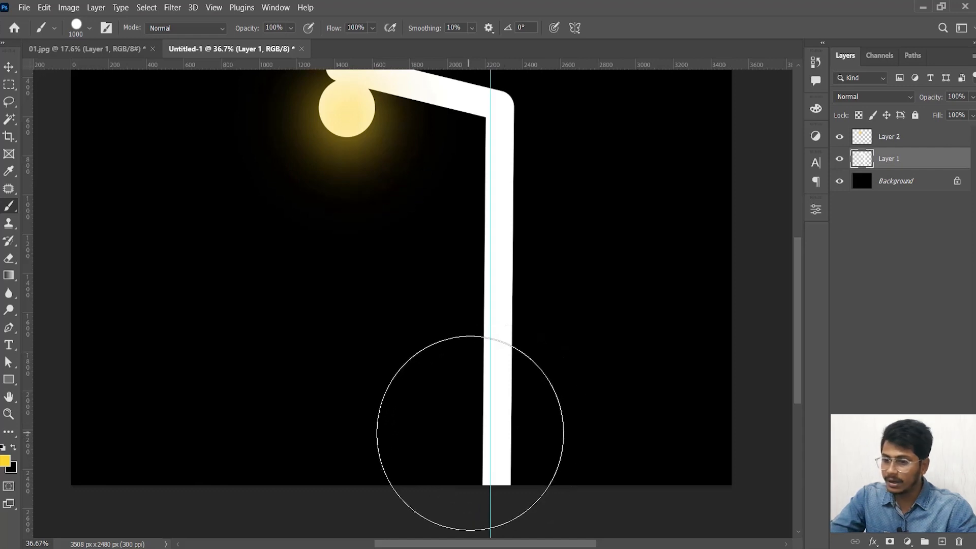
Step: Reduce the brush size to 45 px
{"action": "key", "text": "["}
{"action": "key", "text": "["}
{"action": "key", "text": "["}
{"action": "key", "text": "["}
{"action": "key", "text": "["}
{"action": "key", "text": "["}
{"action": "key", "text": "["}
{"action": "key", "text": "["}
{"action": "key", "text": "["}
{"action": "key", "text": "["}
{"action": "key", "text": "["}
{"action": "key", "text": "["}
{"action": "key", "text": "["}
{"action": "key", "text": "["}
{"action": "key", "text": "["}
{"action": "key", "text": "bracketleft"}
{"action": "key", "text": "bracketleft"}
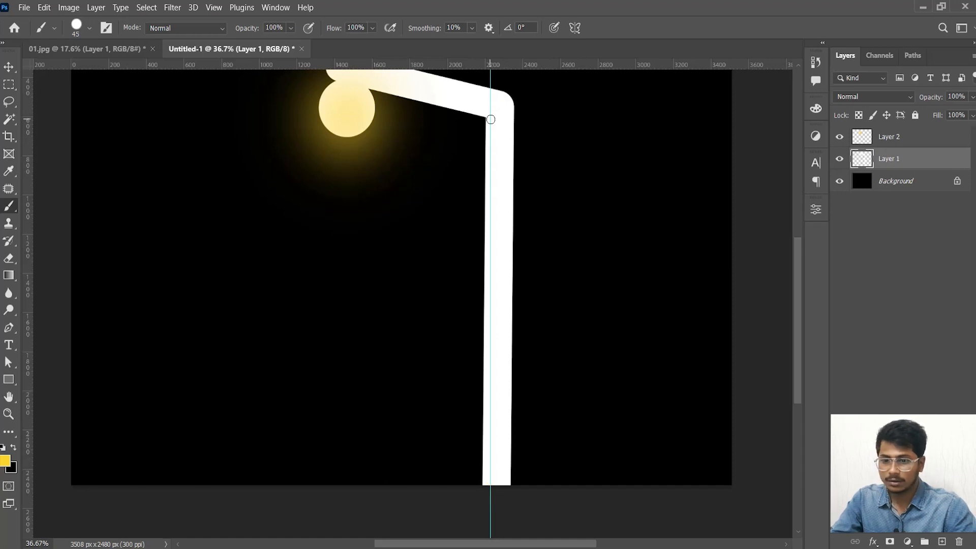
Step: Switch to the Eraser tool and try erasing a straight strip along the guide from the post's base up to the arm
{"action": "left_click", "coordinate": [8, 258]}
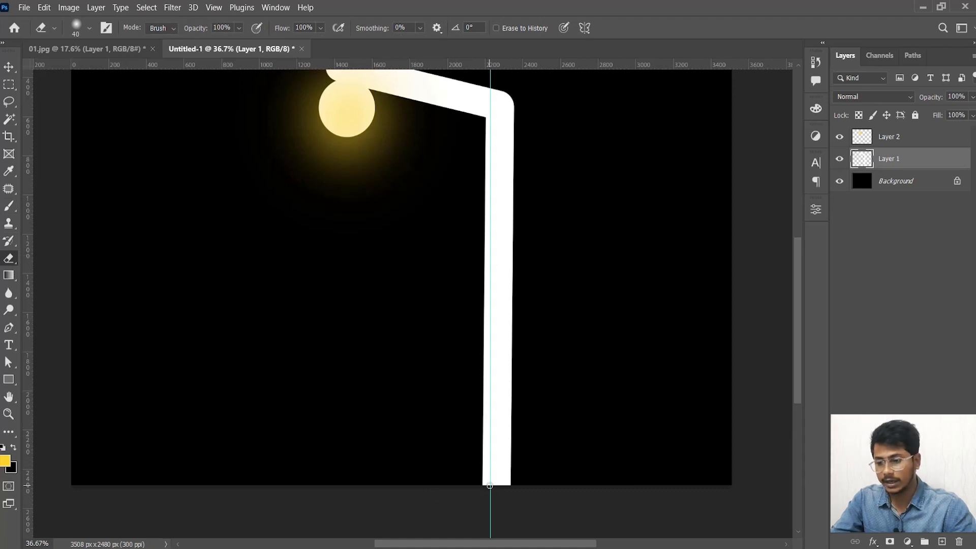
{"action": "left_click", "coordinate": [490, 121], "text": "shift"}
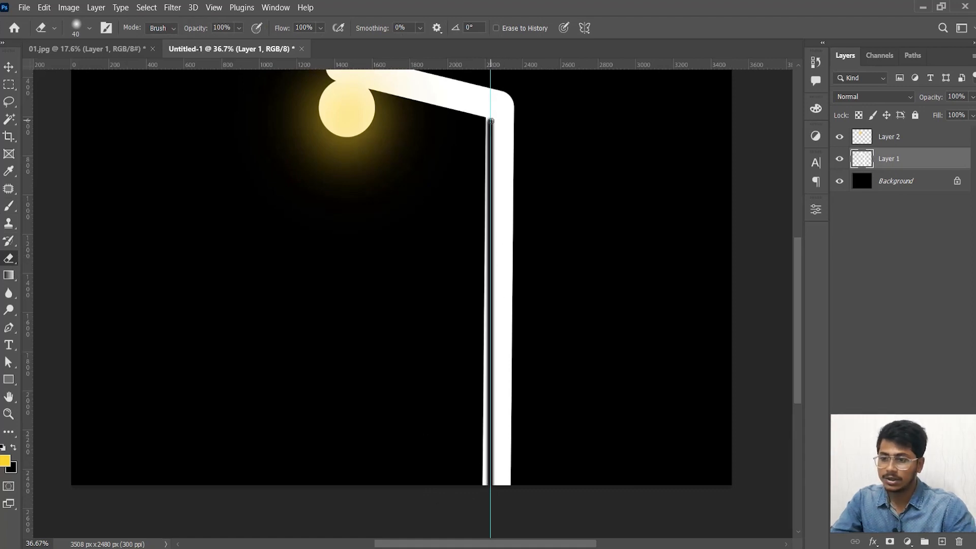
{"action": "key", "text": "ctrl+z"}
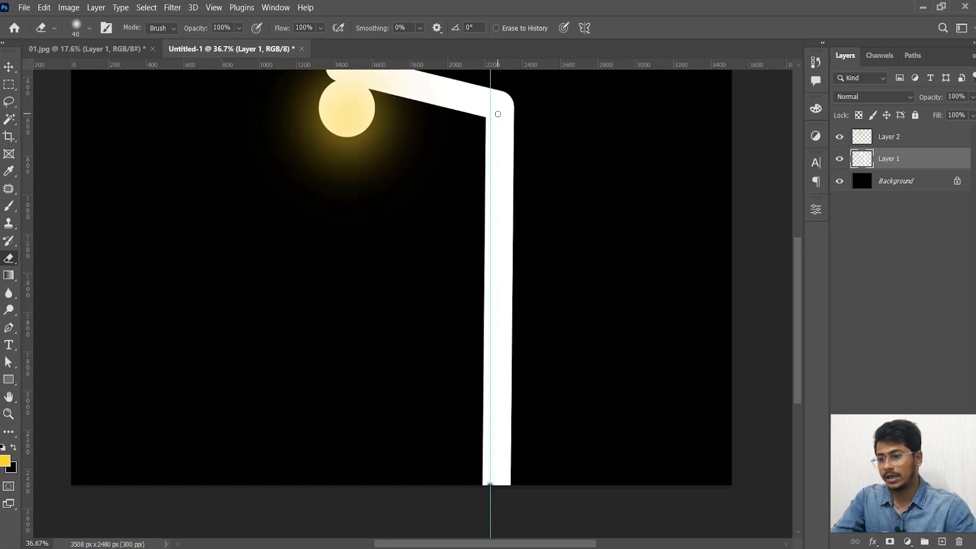
{"action": "scroll", "coordinate": [497, 105], "scroll_direction": "up", "scroll_amount": 5}
{"action": "left_click", "coordinate": [484, 116]}
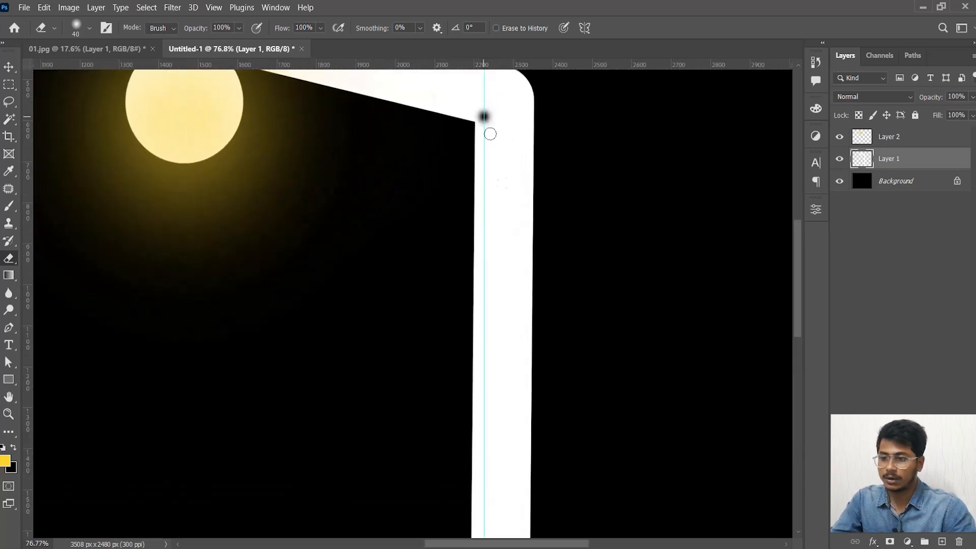
{"action": "scroll", "coordinate": [483, 152], "scroll_direction": "down", "scroll_amount": 5}
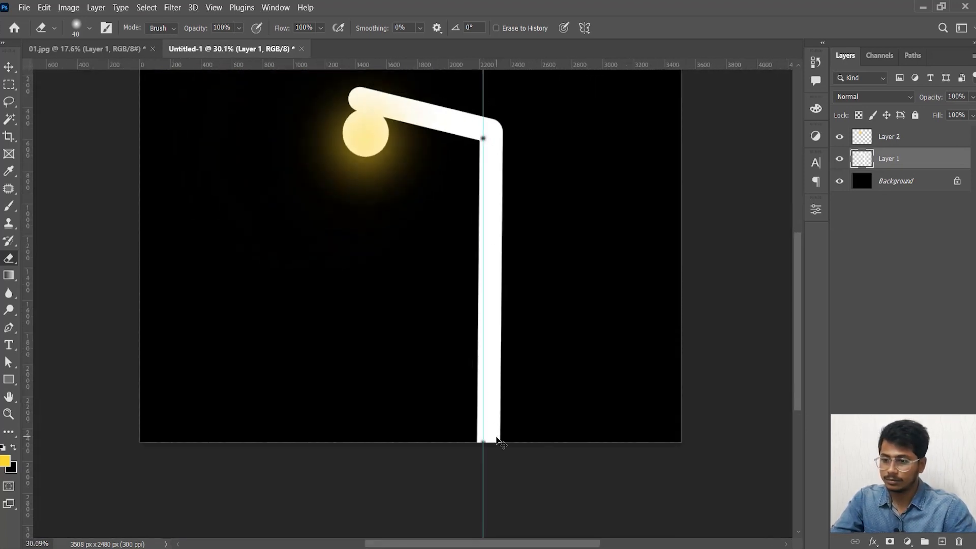
{"action": "key", "text": "ctrl+z"}
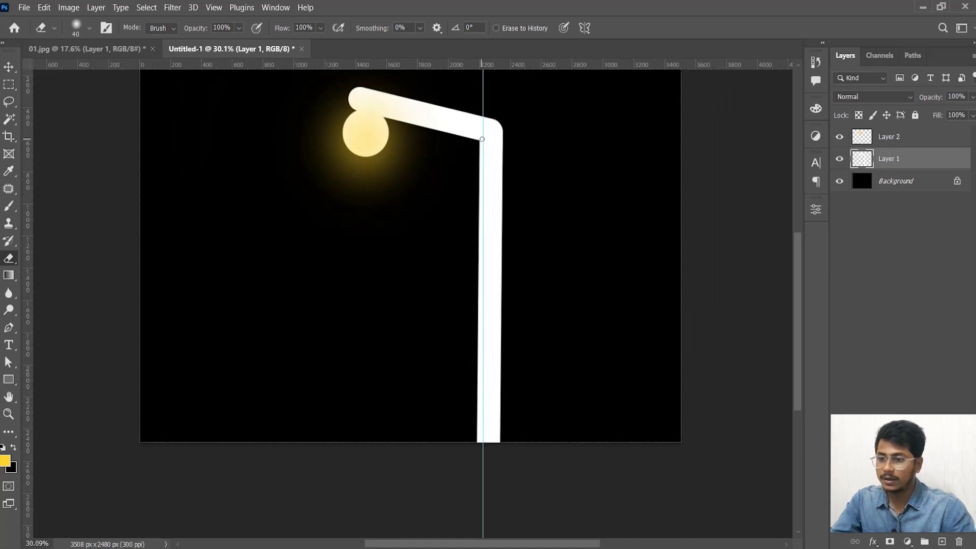
Step: Erase connected straight strips along the guide on the post and along the arm's underside to the lamp, and hide the guide
{"action": "left_click", "coordinate": [483, 137], "text": "shift"}
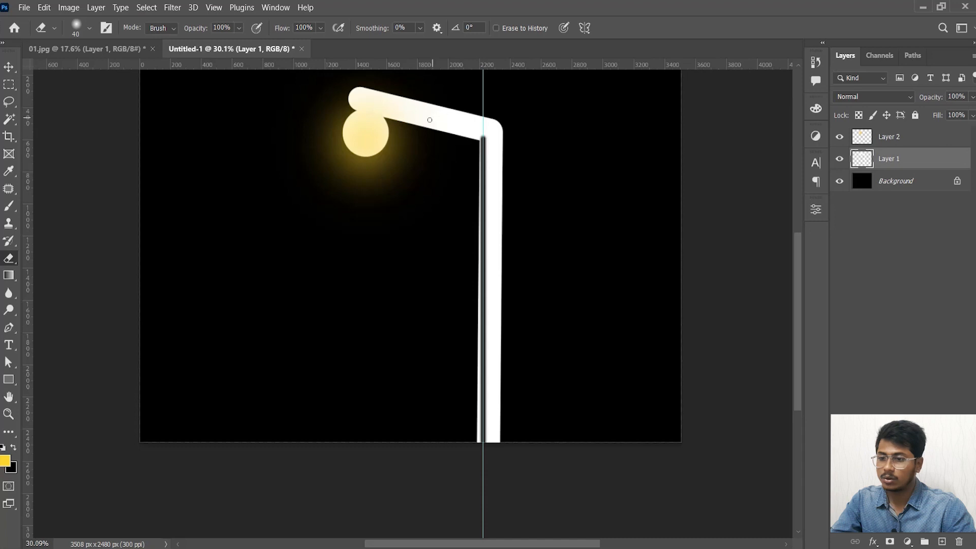
{"action": "left_click", "coordinate": [377, 109], "text": "shift"}
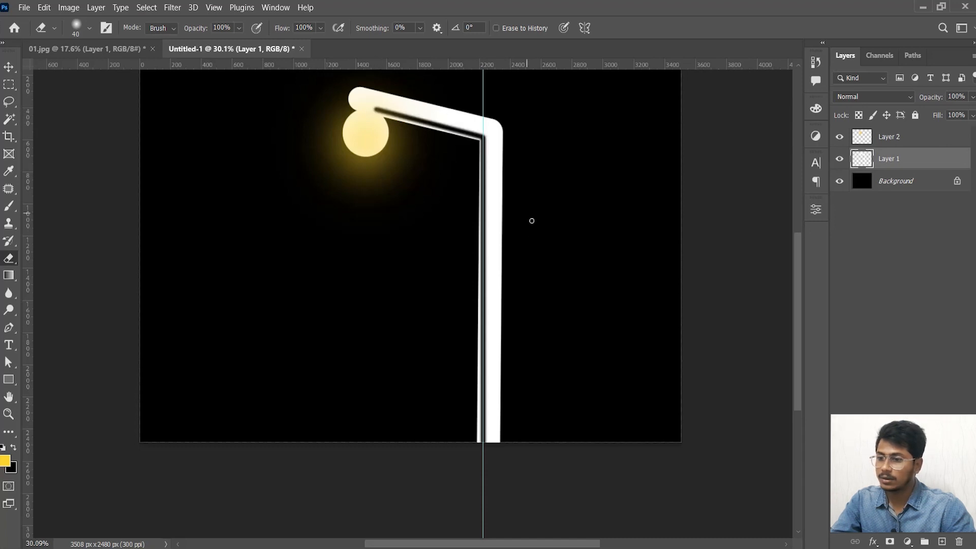
{"action": "scroll", "coordinate": [385, 118], "scroll_direction": "up", "scroll_amount": 3}
{"action": "scroll", "coordinate": [482, 199], "scroll_direction": "down", "scroll_amount": 3}
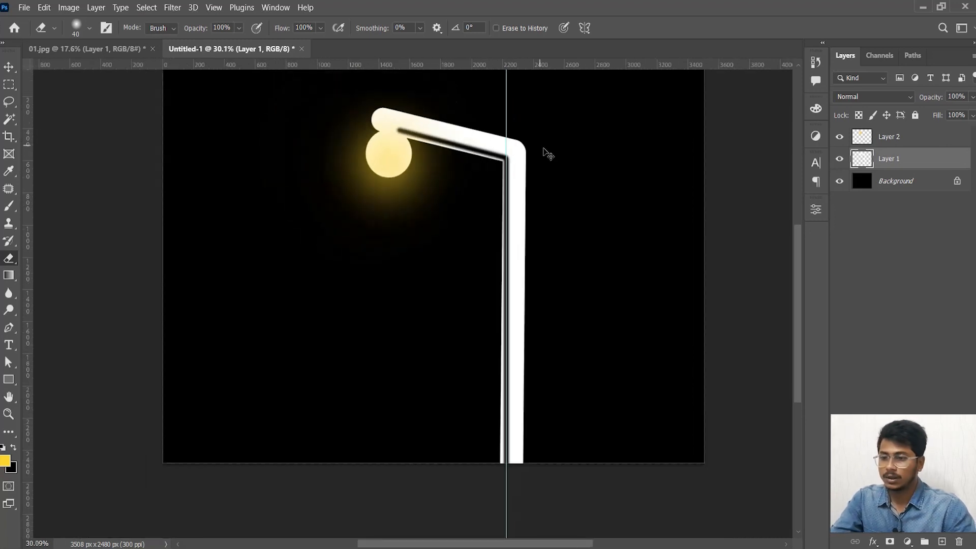
{"action": "key", "text": "ctrl+semicolon"}
{"action": "scroll", "coordinate": [523, 239], "scroll_direction": "down", "scroll_amount": 3}
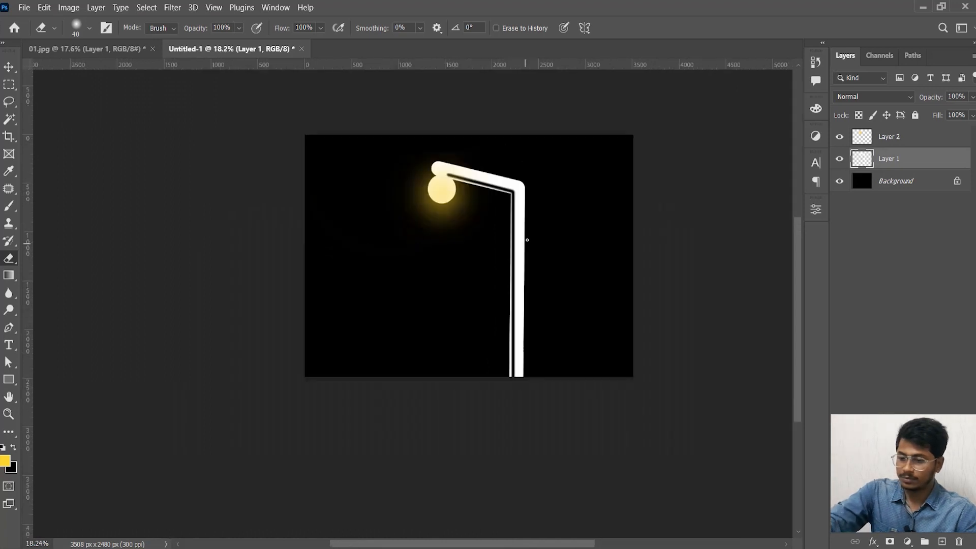
{"action": "scroll", "coordinate": [527, 241], "scroll_direction": "down", "scroll_amount": 2}
{"action": "scroll", "coordinate": [564, 246], "scroll_direction": "up", "scroll_amount": 3}
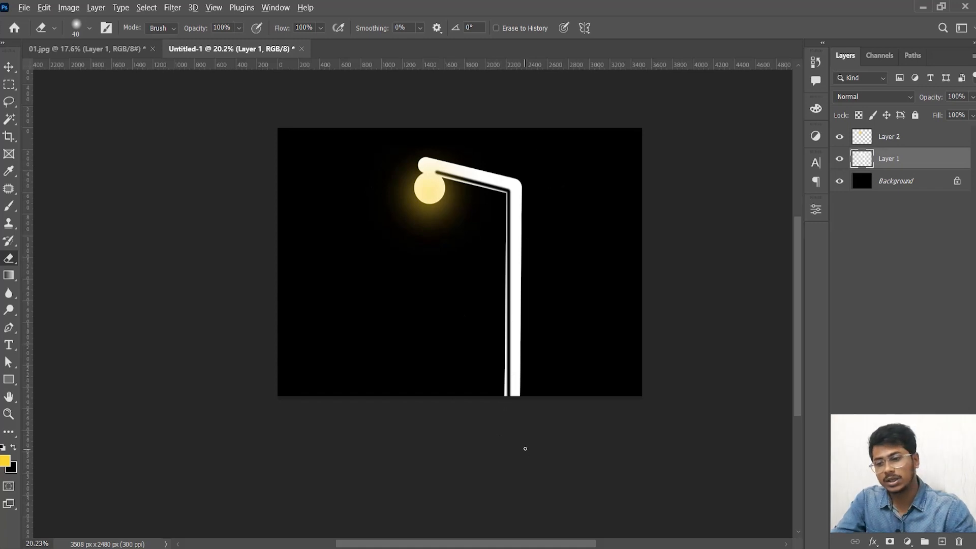
{"action": "scroll", "coordinate": [525, 448], "scroll_direction": "up", "scroll_amount": 3}
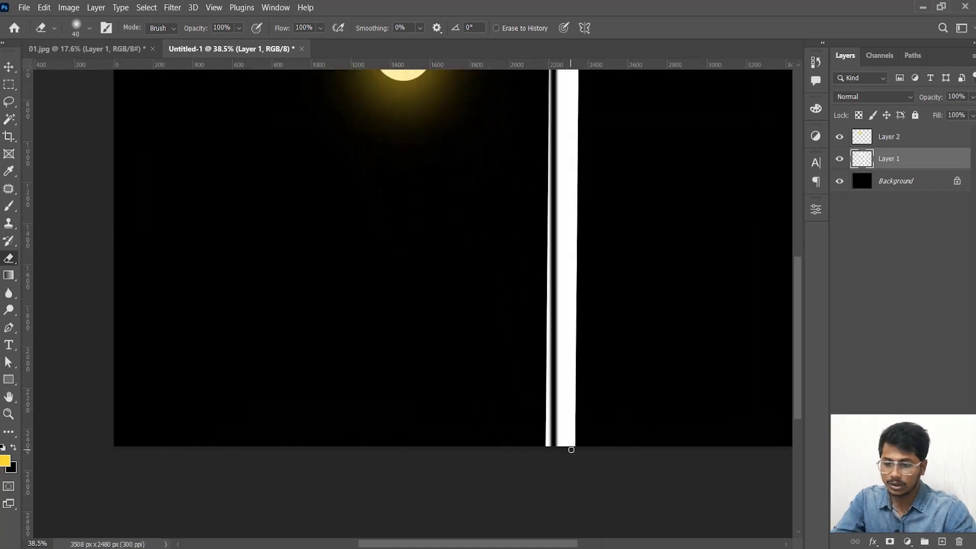
{"action": "scroll", "coordinate": [584, 452], "scroll_direction": "up", "scroll_amount": 3}
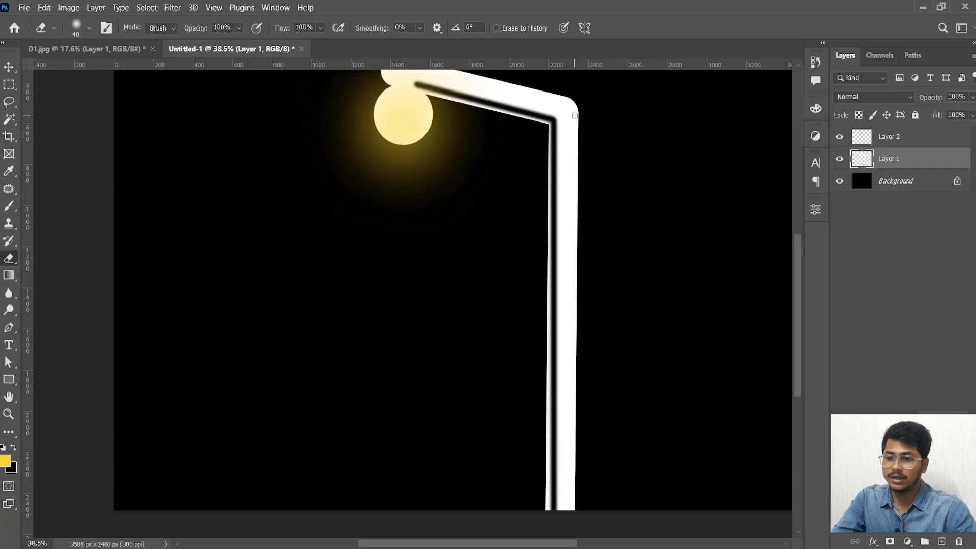
{"action": "scroll", "coordinate": [627, 294], "scroll_direction": "down", "scroll_amount": 3}
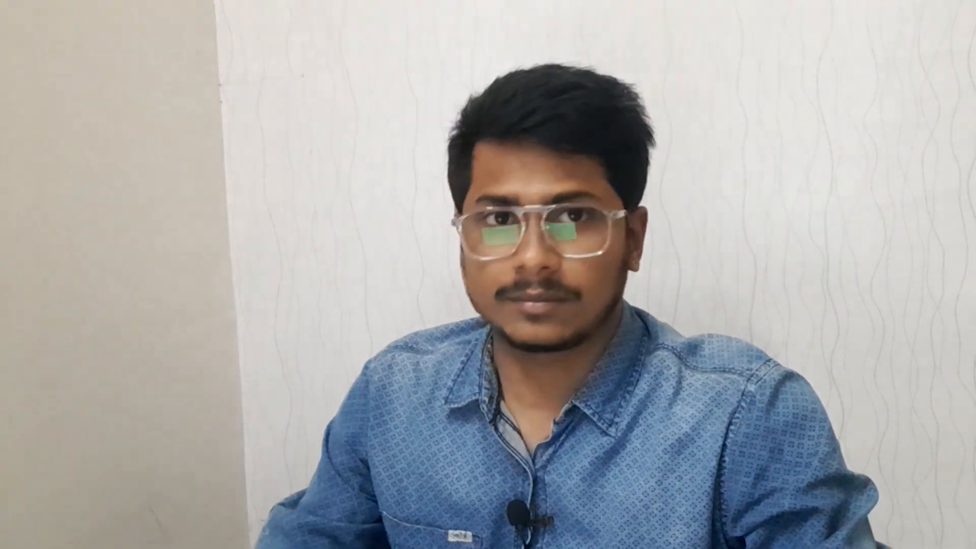